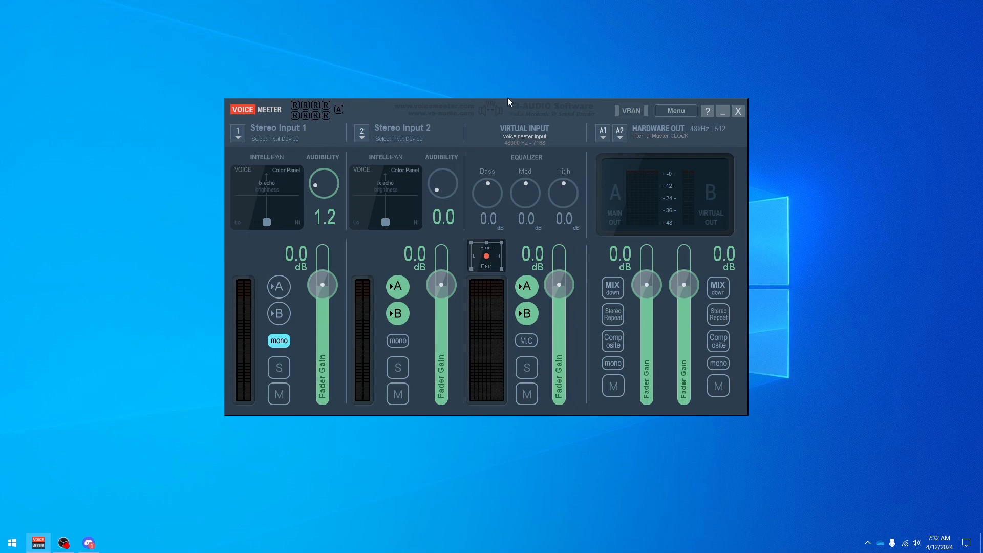
Assign Jack Mic (Realtek(R) Audio) to Stereo Input 1 using the MME (Multimedia) driver.
{"action": "left_click_drag", "start_coordinate": [515, 106], "coordinate": [531, 113]}
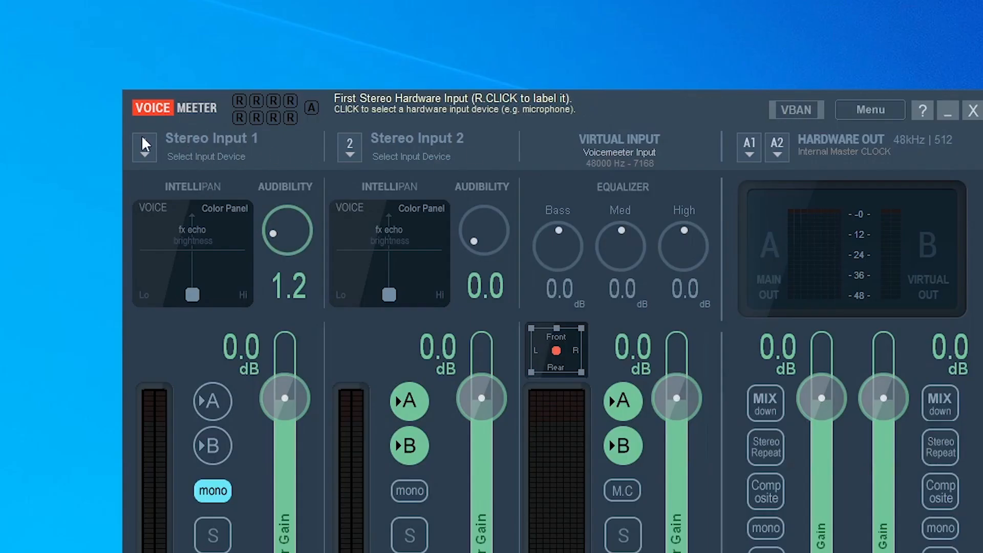
{"action": "left_click", "coordinate": [179, 142]}
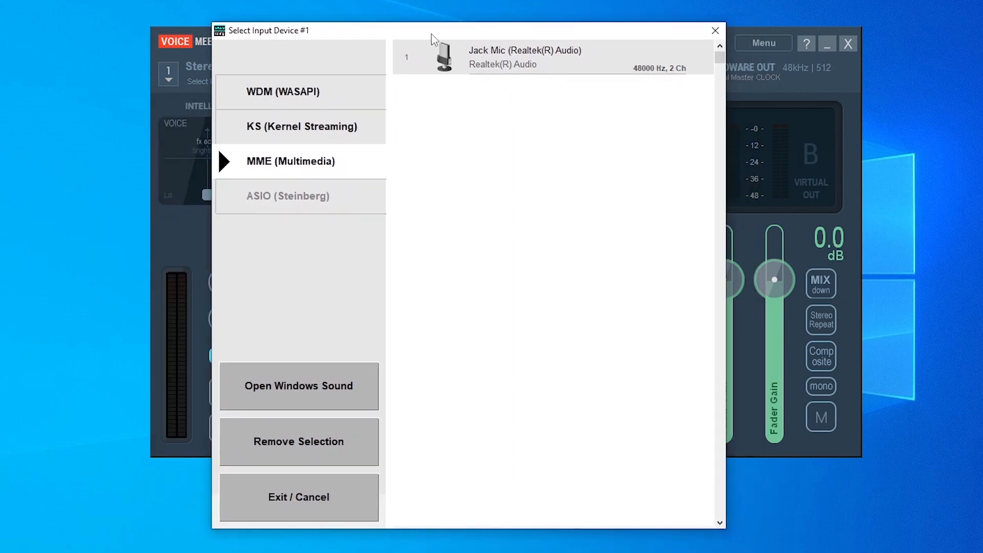
{"action": "left_click", "coordinate": [274, 95]}
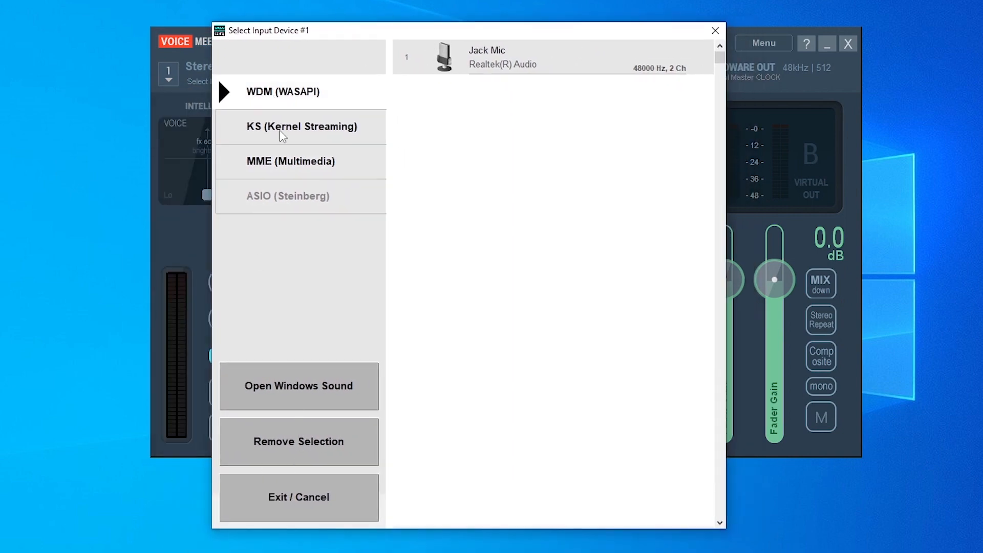
{"action": "left_click", "coordinate": [291, 168]}
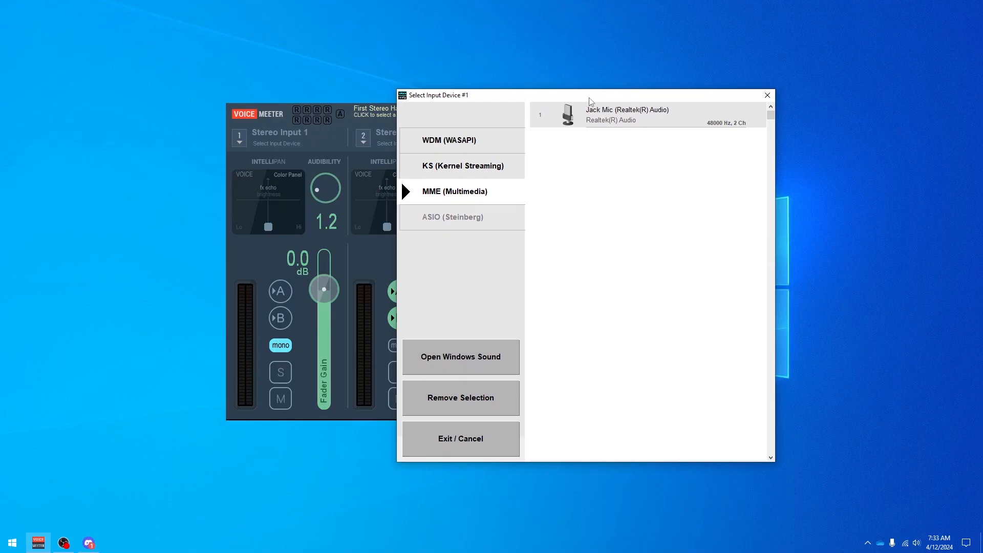
{"action": "left_click_drag", "start_coordinate": [590, 101], "coordinate": [495, 109]}
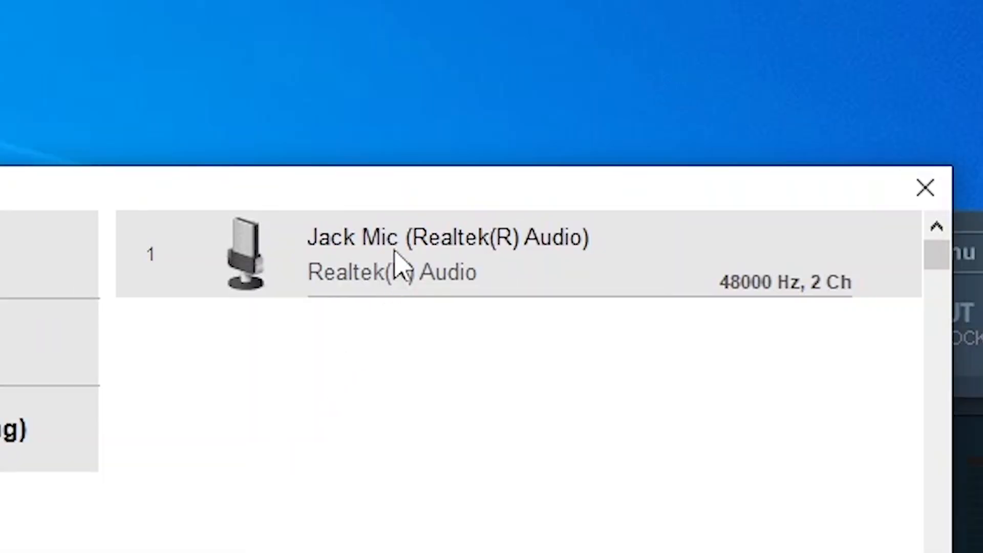
{"action": "left_click", "coordinate": [423, 269]}
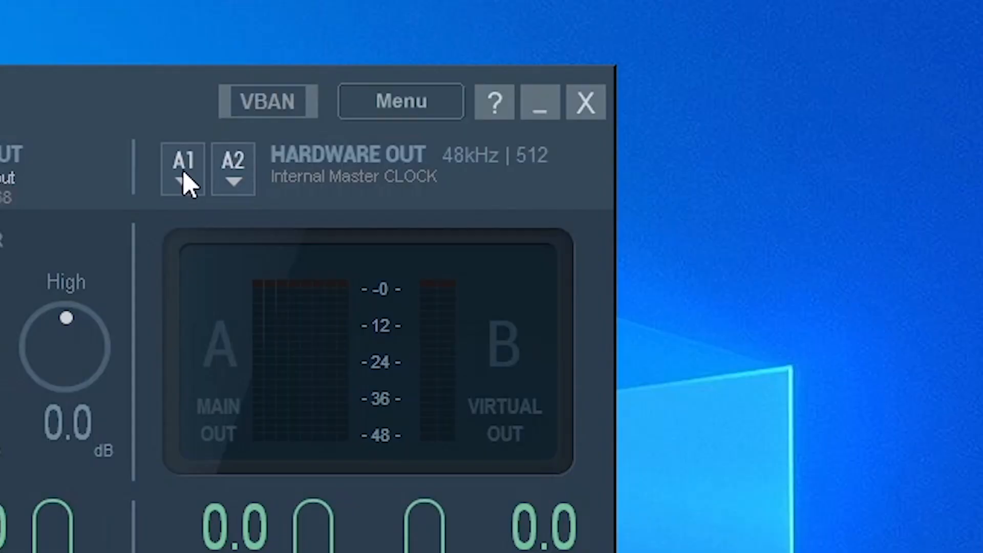
Set hardware output A1 to Speakers / Headphones (Realtek) using the MME driver, and open the Windows Sound dialog.
{"action": "left_click", "coordinate": [586, 132]}
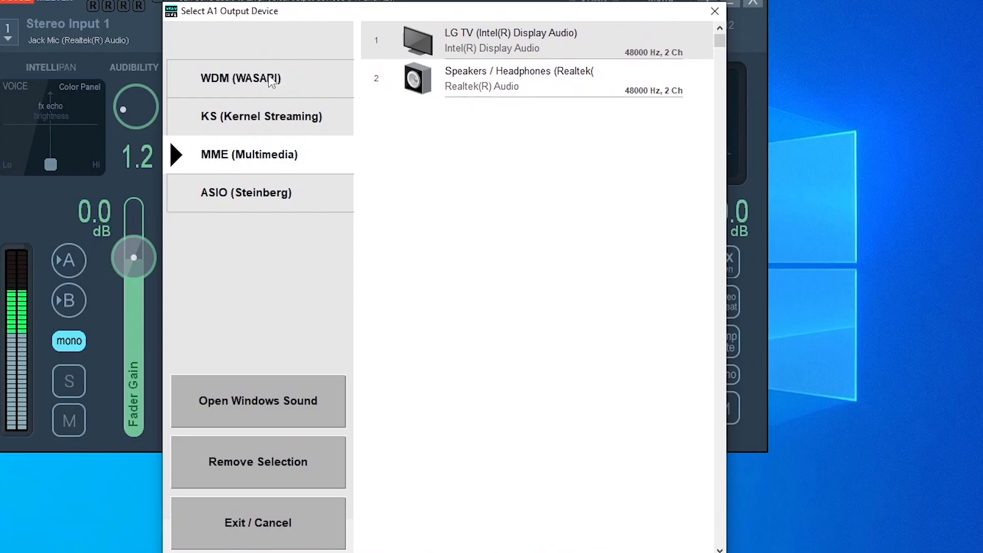
{"action": "left_click", "coordinate": [271, 81]}
{"action": "left_click", "coordinate": [289, 153]}
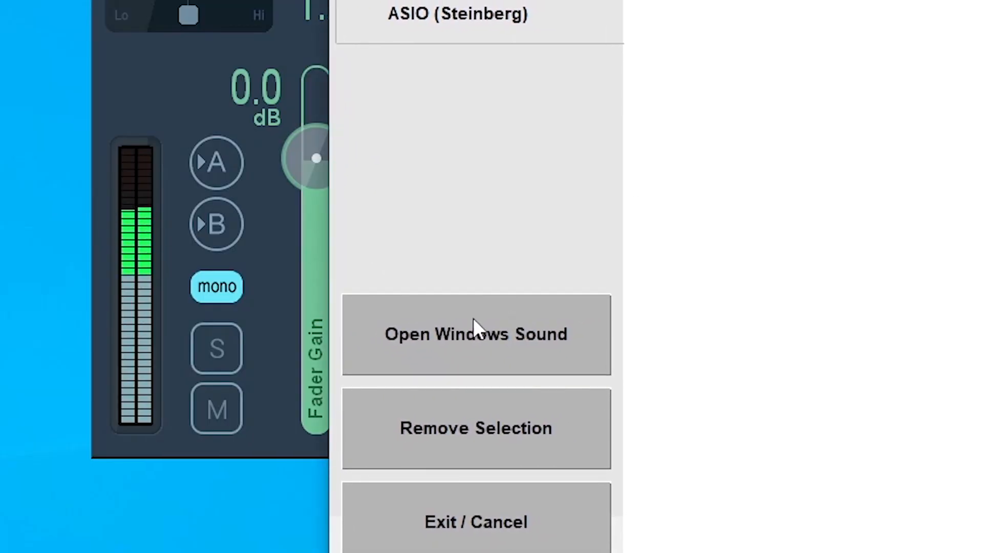
{"action": "left_click", "coordinate": [476, 329]}
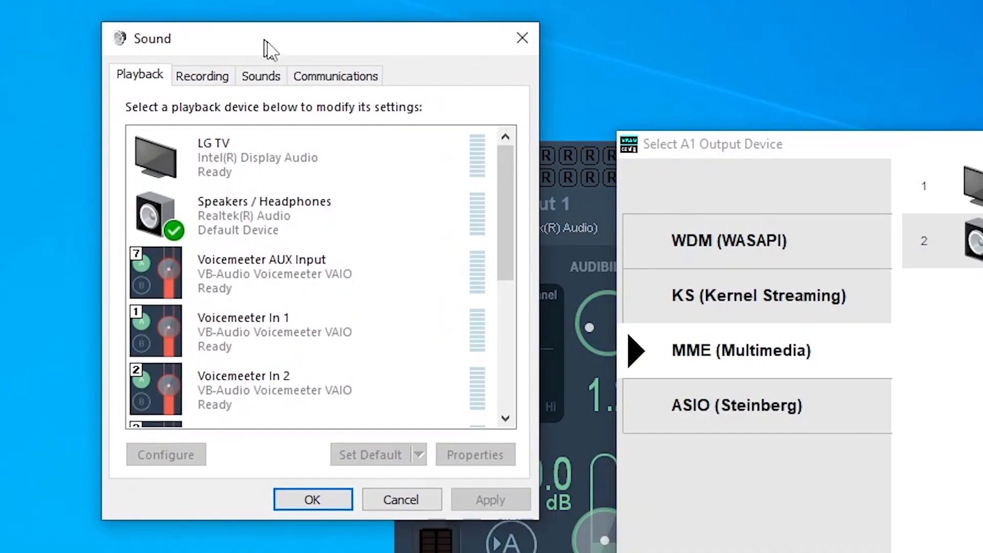
{"action": "left_click", "coordinate": [597, 133]}
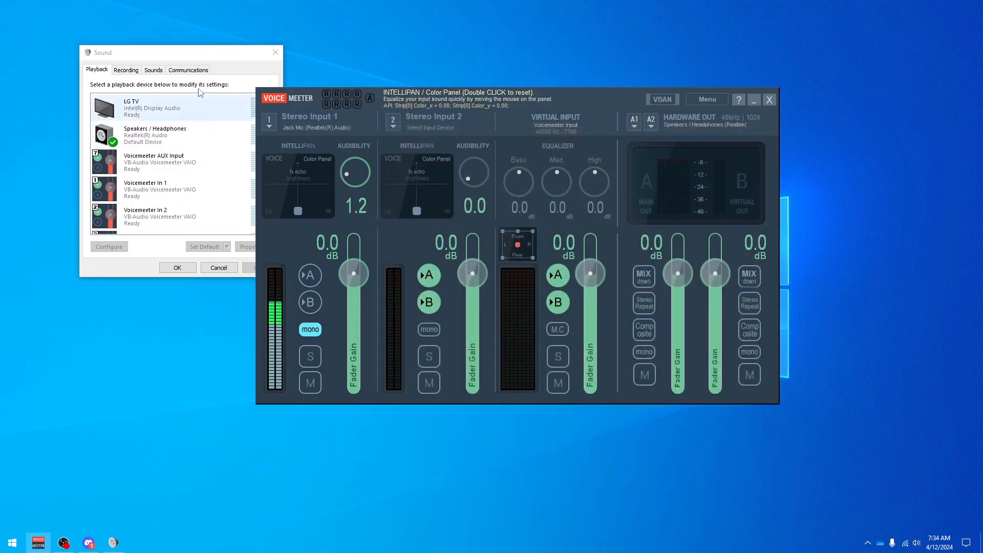
Look through the Voicemeeter devices among the playback and recording devices in the Sound dialog.
{"action": "left_click_drag", "start_coordinate": [175, 53], "coordinate": [218, 97]}
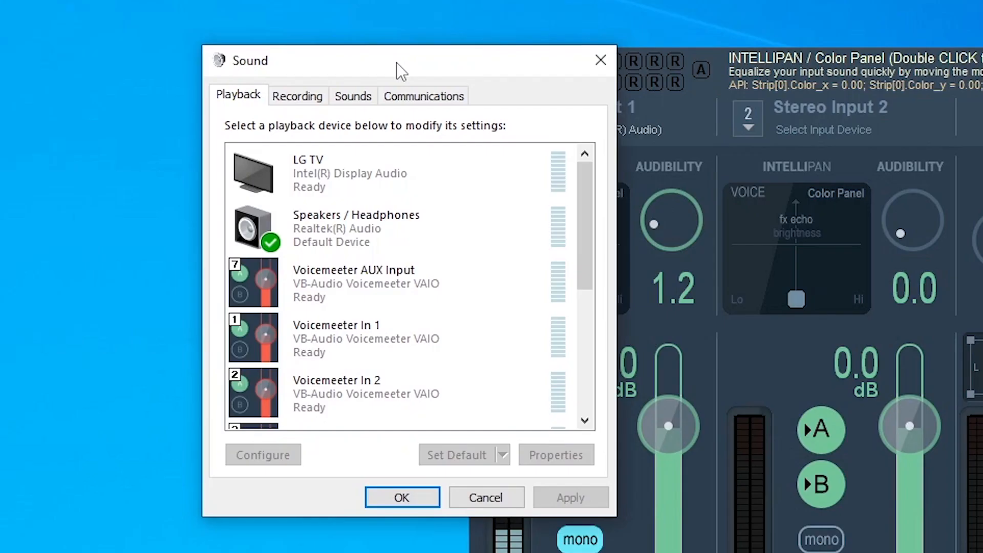
{"action": "left_click", "coordinate": [173, 111]}
{"action": "left_click", "coordinate": [253, 89]}
{"action": "left_click_drag", "start_coordinate": [594, 216], "coordinate": [537, 399]}
{"action": "key", "text": "ctrl+Tab"}
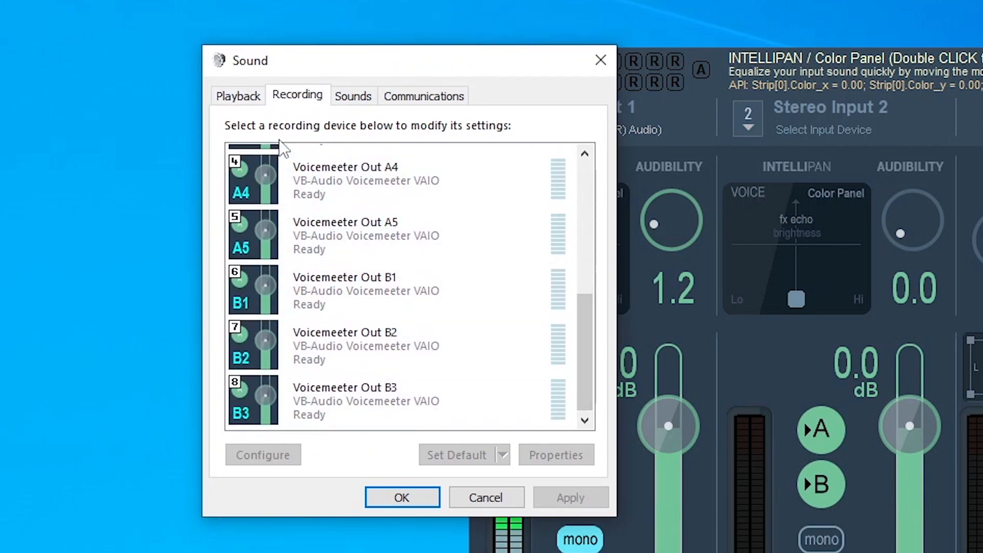
{"action": "left_click", "coordinate": [240, 95]}
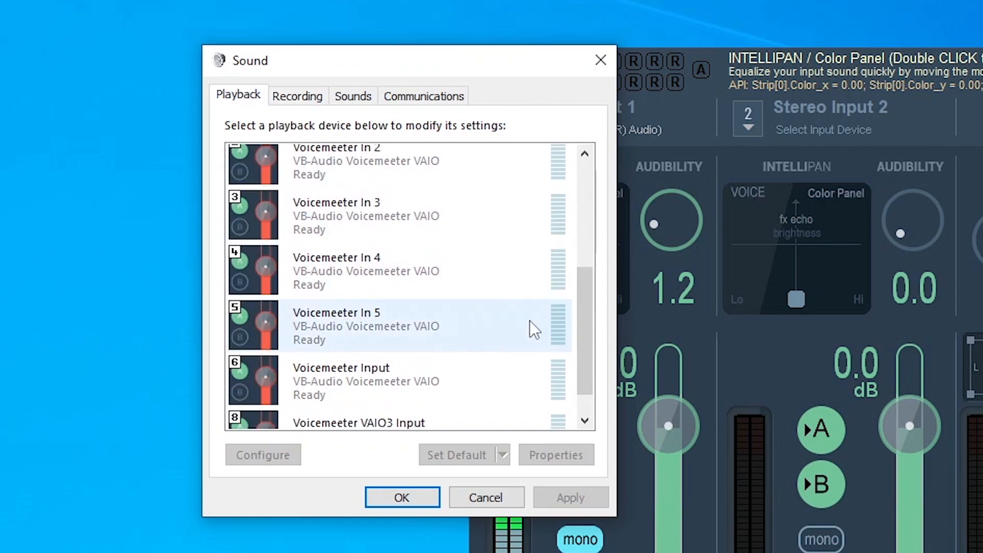
{"action": "left_click_drag", "start_coordinate": [588, 290], "coordinate": [439, 402]}
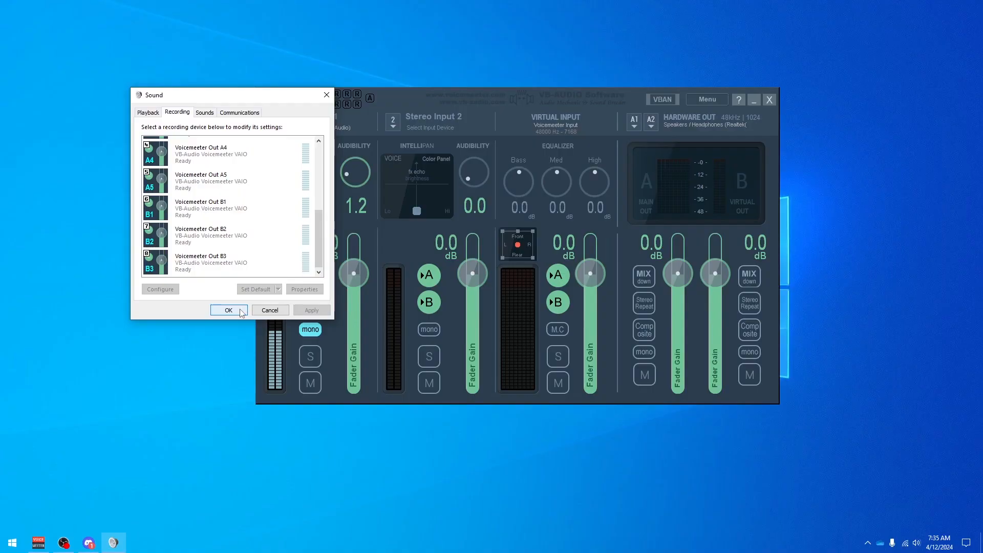
Place the Sound dialog beside the mixer and compare the Voicemeeter Out B1 recording level with virtual output B.
{"action": "left_click_drag", "start_coordinate": [246, 94], "coordinate": [171, 44]}
{"action": "left_click_drag", "start_coordinate": [380, 92], "coordinate": [404, 81]}
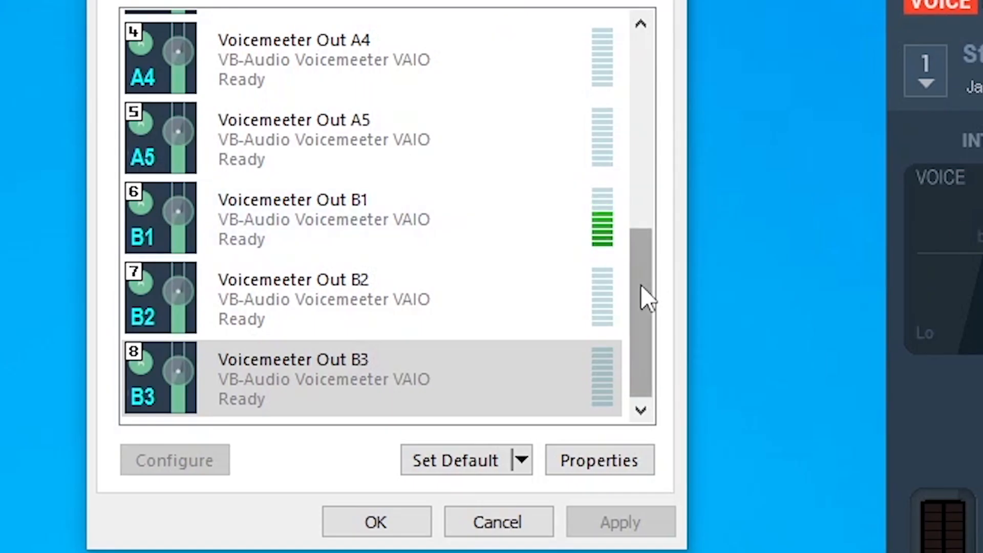
{"action": "left_click_drag", "start_coordinate": [641, 294], "coordinate": [612, 99]}
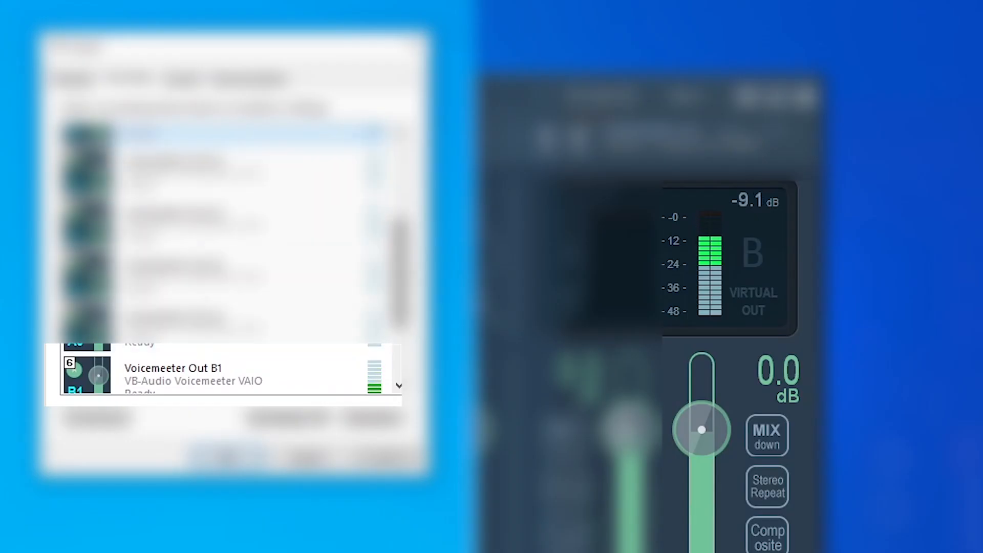
{"action": "left_click_drag", "start_coordinate": [404, 307], "coordinate": [404, 356]}
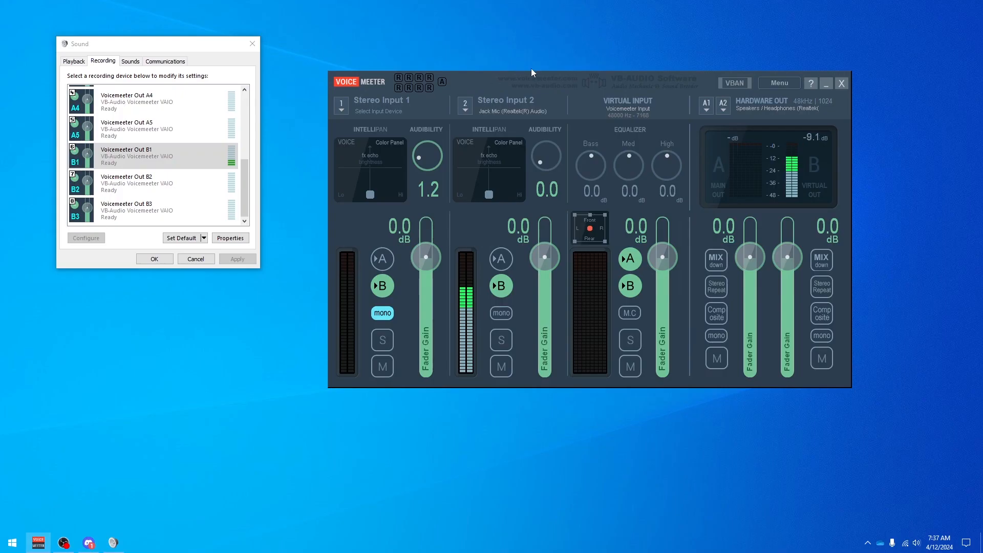
{"action": "left_click_drag", "start_coordinate": [550, 79], "coordinate": [512, 77]}
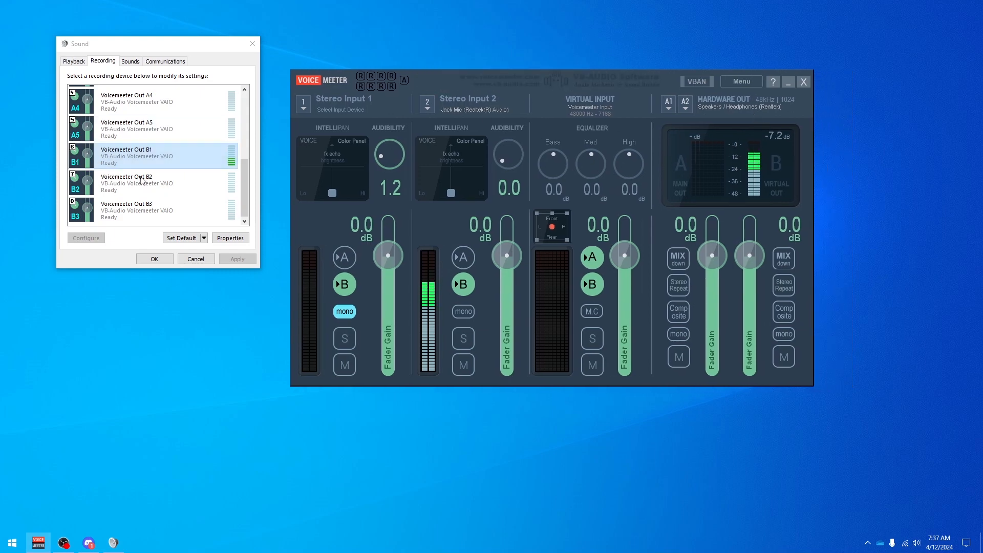
{"action": "left_click", "coordinate": [161, 179]}
{"action": "left_click", "coordinate": [145, 159]}
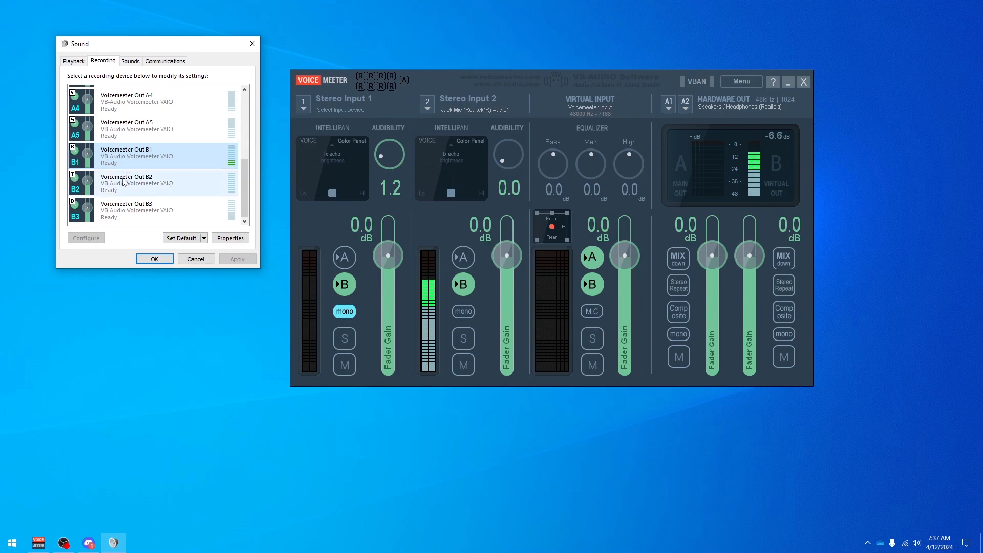
{"action": "left_click", "coordinate": [131, 184]}
{"action": "left_click", "coordinate": [154, 157]}
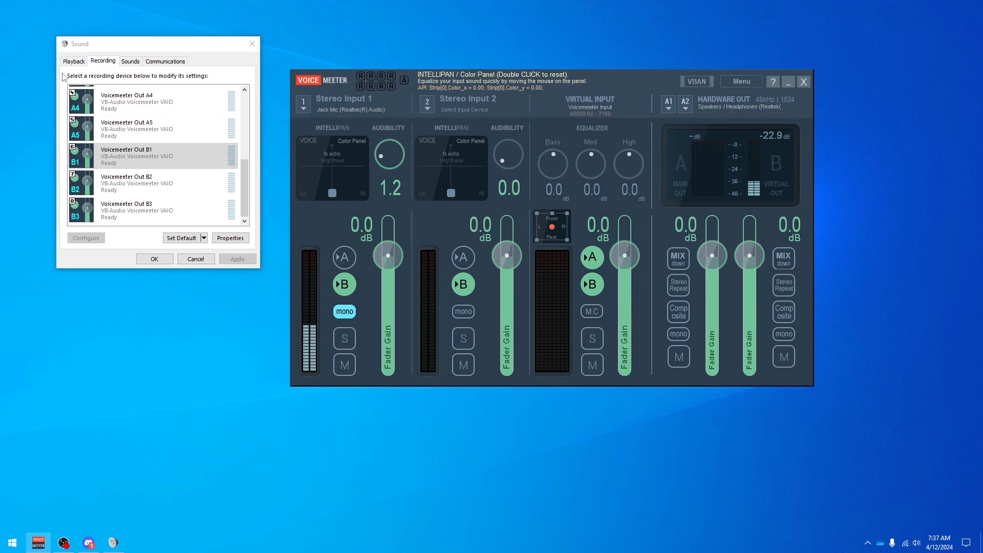
Find Voicemeeter Input and the other virtual inputs among the playback devices.
{"action": "left_click", "coordinate": [71, 62]}
{"action": "left_click_drag", "start_coordinate": [246, 172], "coordinate": [243, 194]}
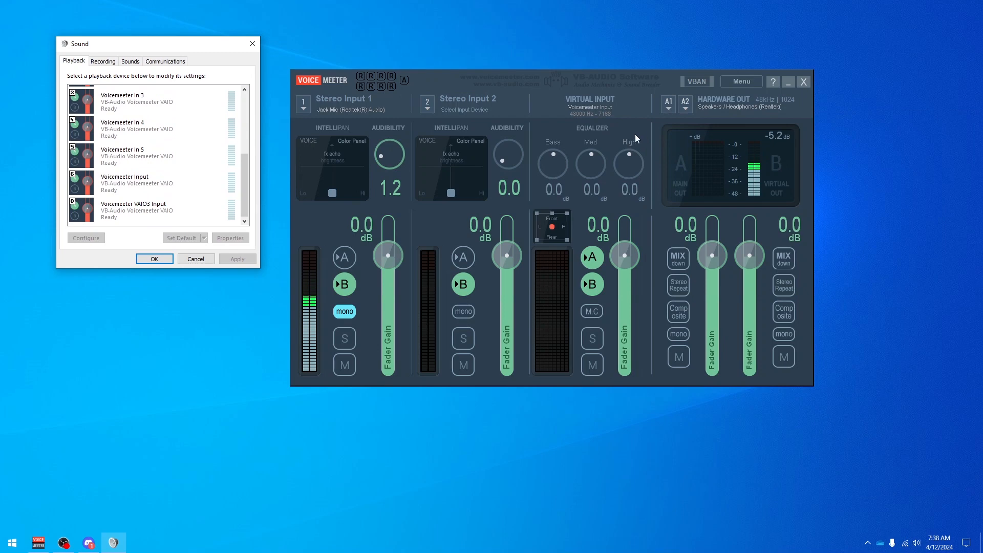
{"action": "mouse_move", "coordinate": [241, 192]}
{"action": "left_mouse_down"}
{"action": "mouse_move", "coordinate": [240, 151]}
{"action": "mouse_move", "coordinate": [244, 277]}
{"action": "mouse_move", "coordinate": [244, 145]}
{"action": "mouse_move", "coordinate": [256, 141]}
{"action": "mouse_move", "coordinate": [237, 190]}
{"action": "mouse_move", "coordinate": [237, 201]}
{"action": "mouse_move", "coordinate": [250, 139]}
{"action": "mouse_move", "coordinate": [247, 176]}
{"action": "left_mouse_up"}
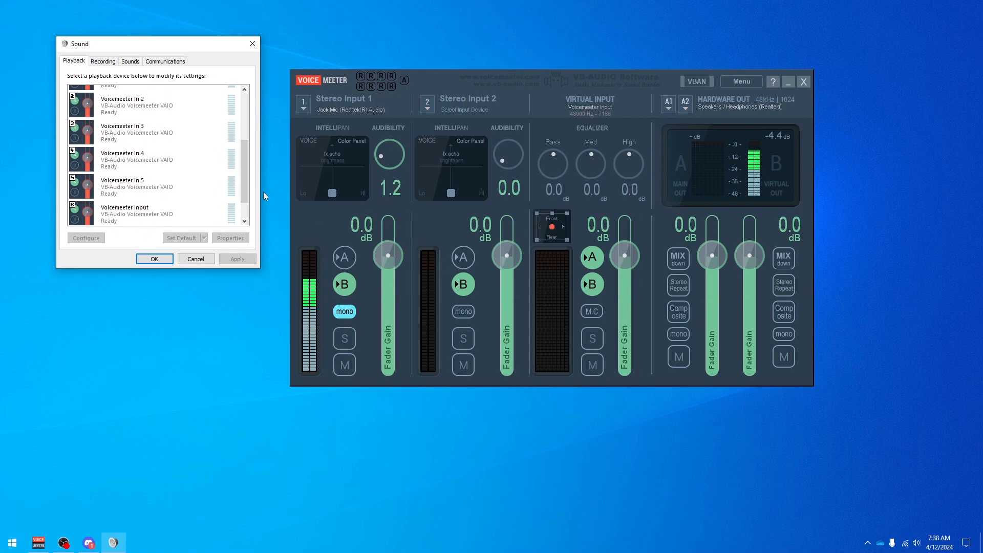
Launch Microsoft Edge and open YouTube as a sound source.
{"action": "left_click", "coordinate": [11, 543]}
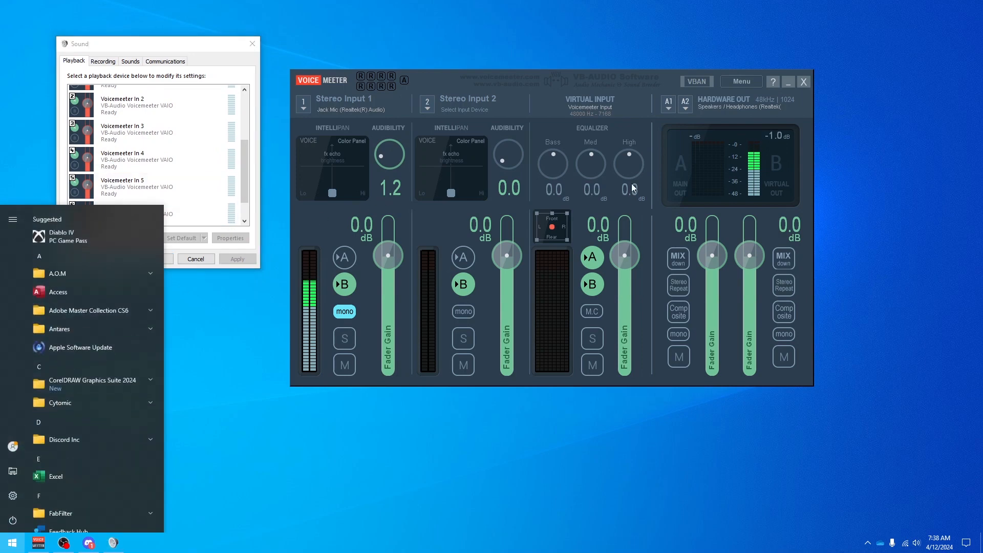
{"action": "type", "text": "ed"}
{"action": "key", "text": "Return"}
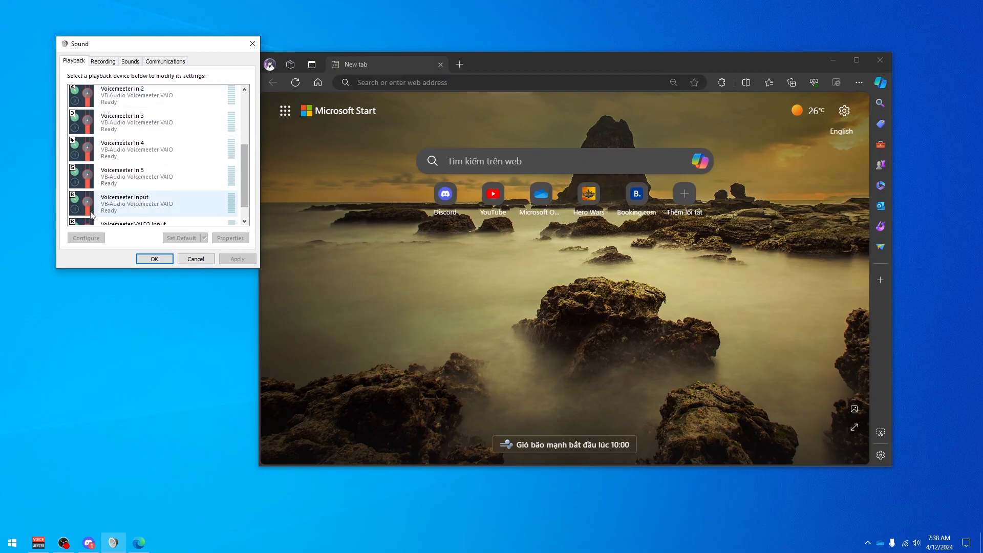
{"action": "mouse_move", "coordinate": [246, 170]}
{"action": "left_mouse_down"}
{"action": "mouse_move", "coordinate": [248, 198]}
{"action": "mouse_move", "coordinate": [244, 164]}
{"action": "left_mouse_up"}
{"action": "left_click", "coordinate": [491, 203]}
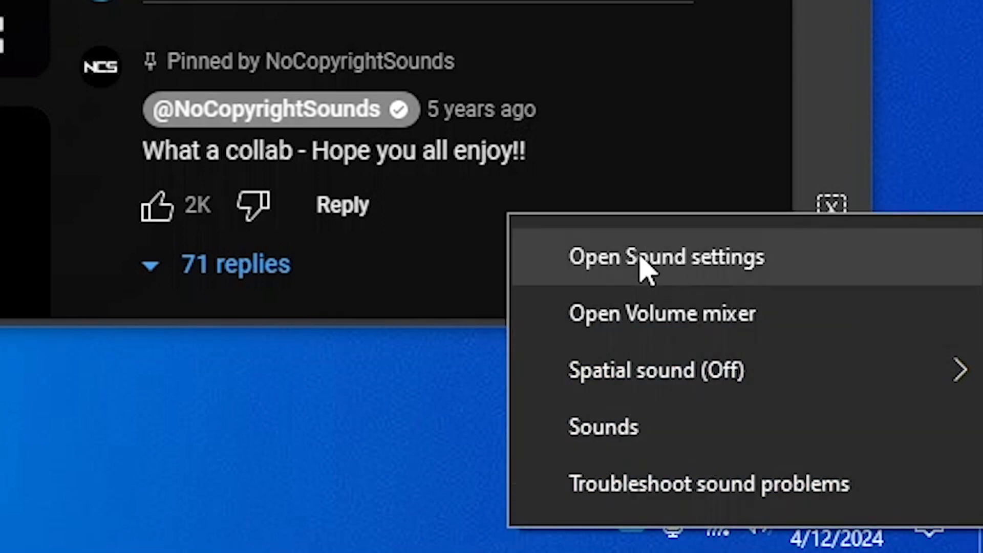
Open App volume and device preferences in Windows Sound settings and raise Microsoft Edge's volume to 86.
{"action": "left_click", "coordinate": [652, 260]}
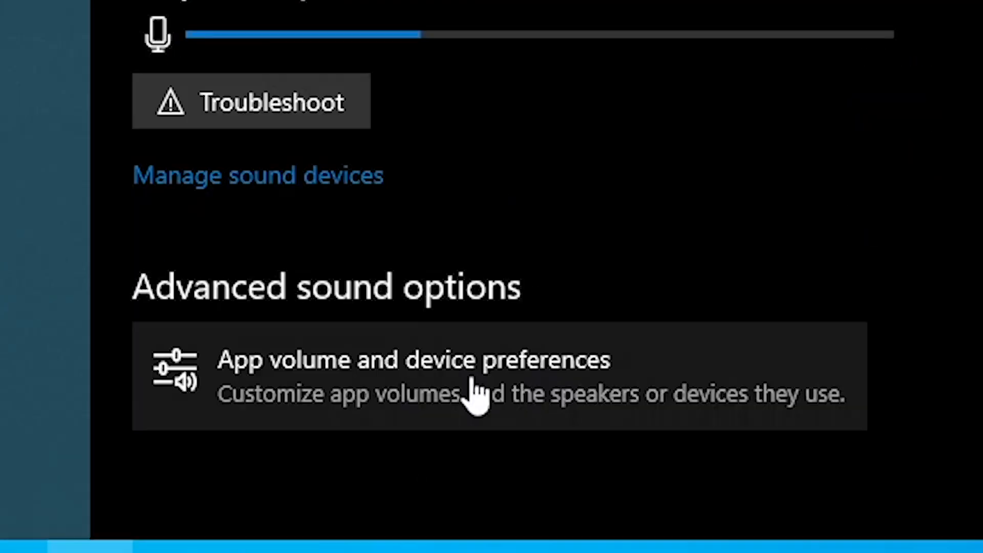
{"action": "left_click", "coordinate": [267, 490]}
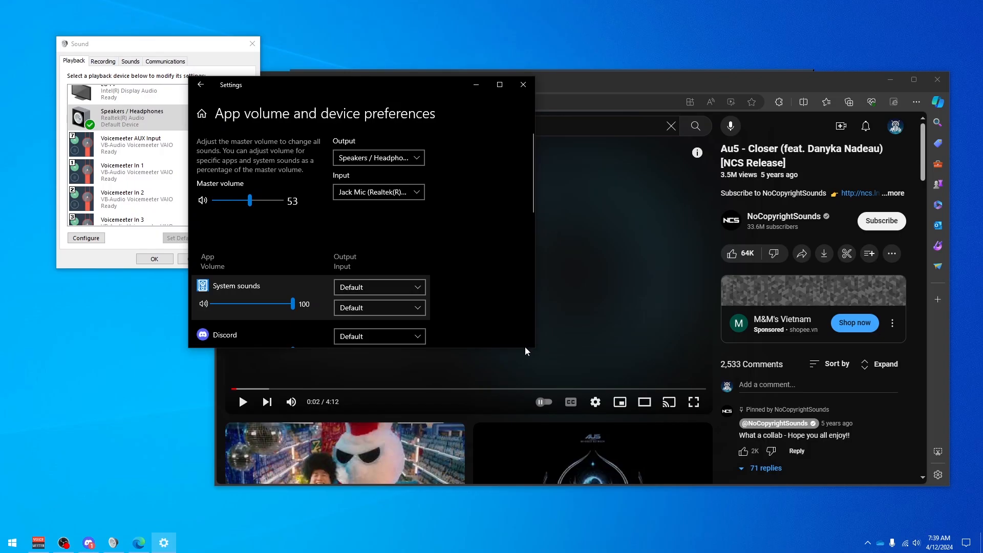
{"action": "left_click_drag", "start_coordinate": [537, 351], "coordinate": [839, 487]}
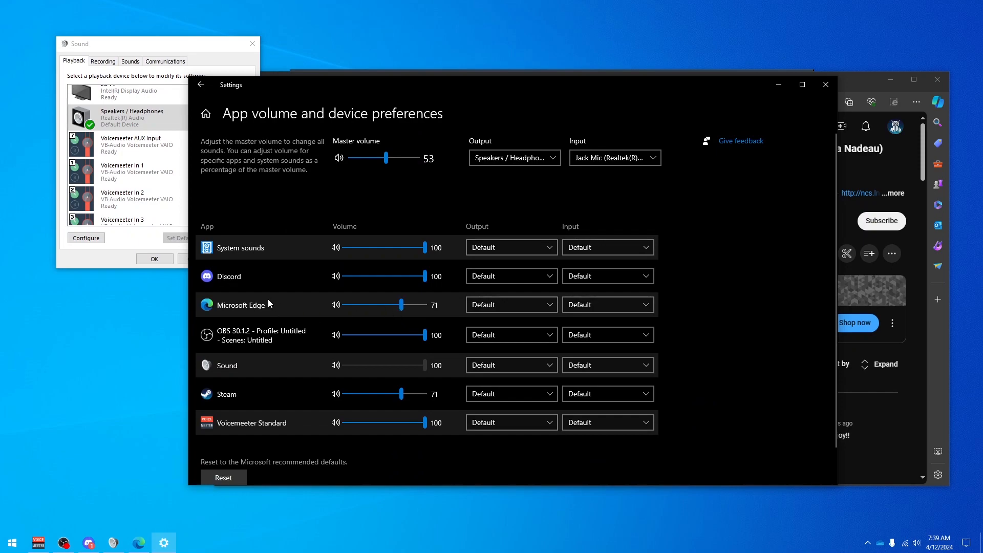
{"action": "left_click_drag", "start_coordinate": [404, 310], "coordinate": [414, 307]}
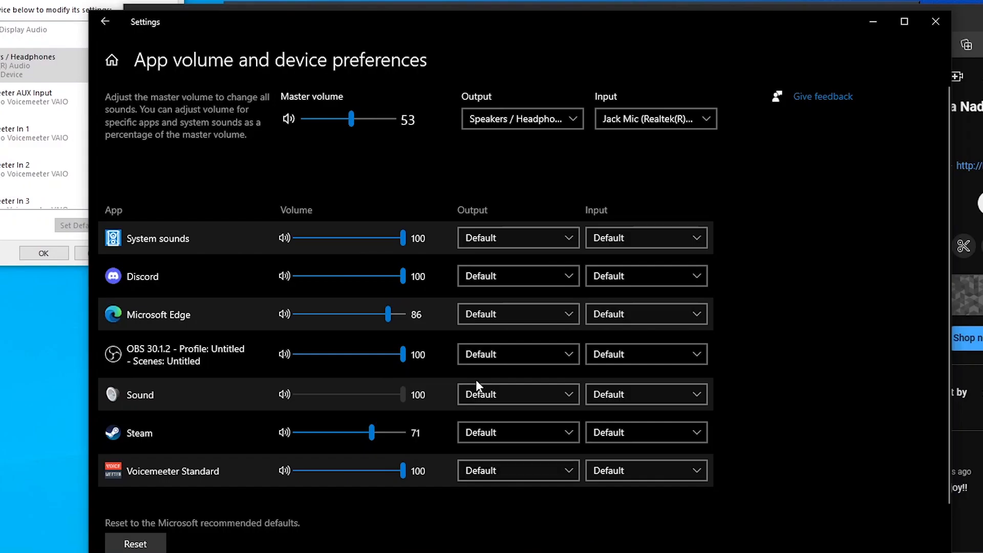
Route Microsoft Edge's output to Voicemeeter Input (VB-Audio Voicemeeter VAIO) and close the Settings window.
{"action": "left_click", "coordinate": [498, 467]}
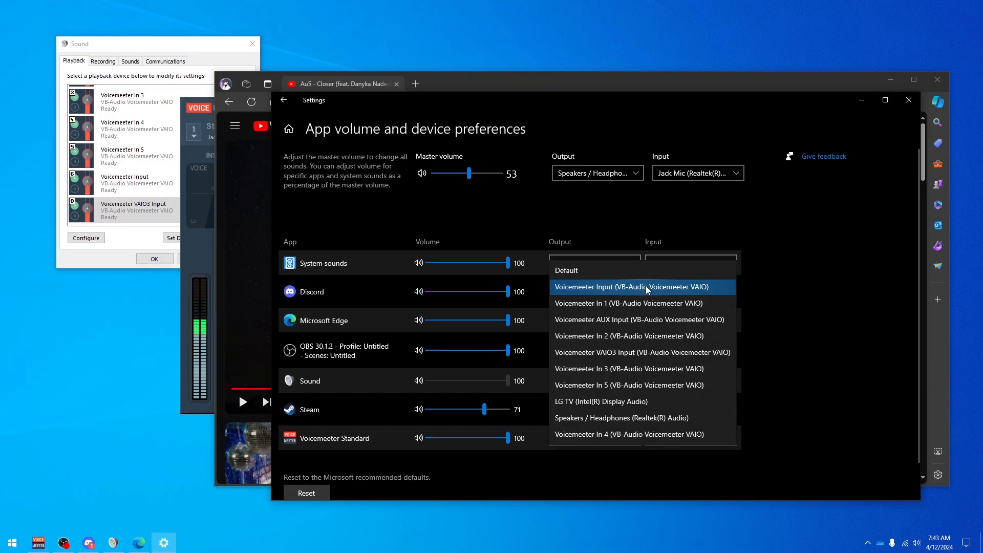
{"action": "left_click", "coordinate": [646, 286]}
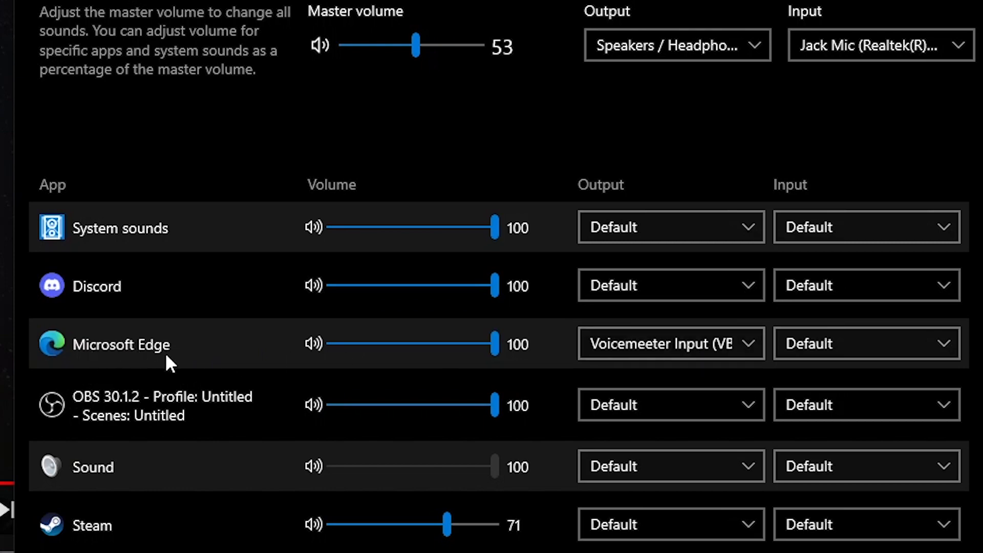
{"action": "left_click", "coordinate": [614, 346]}
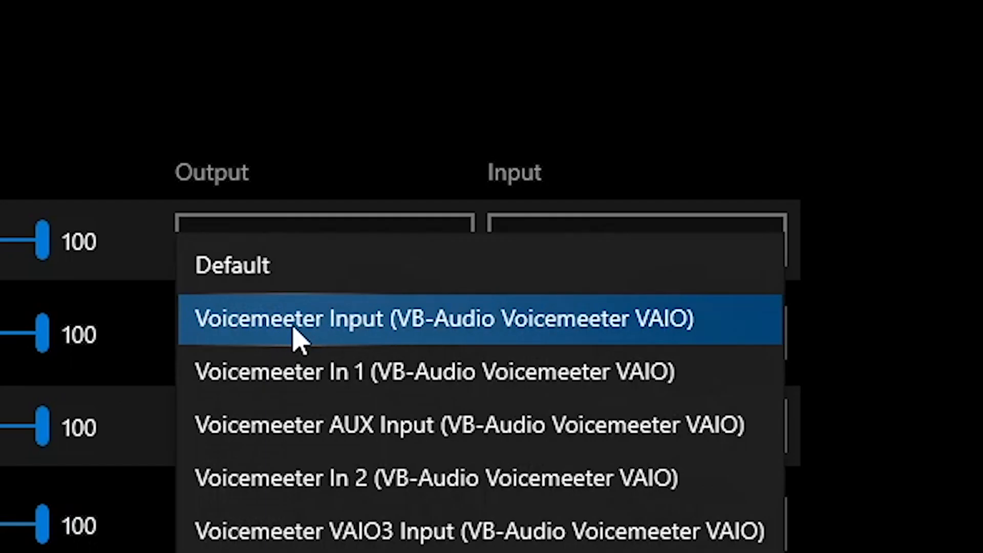
{"action": "left_click", "coordinate": [299, 338]}
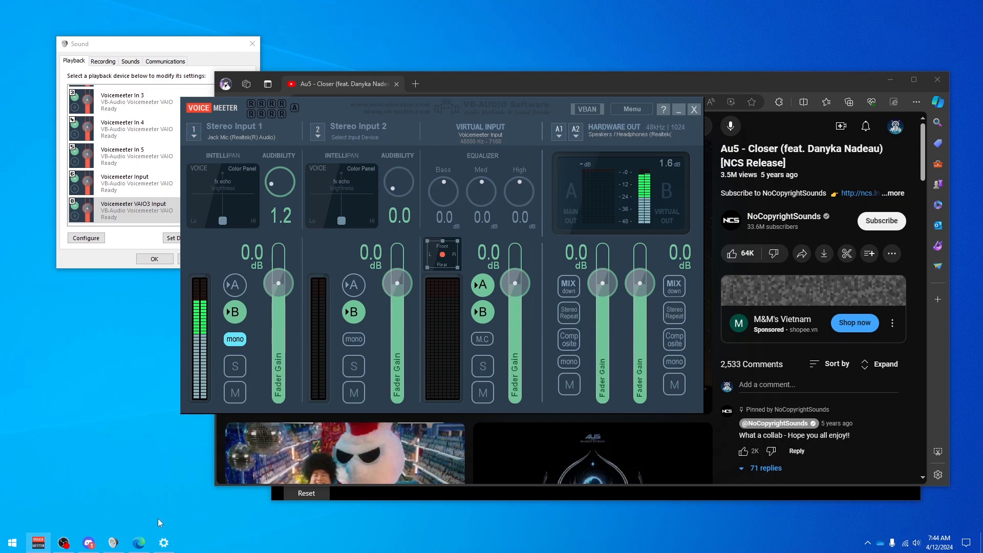
{"action": "left_click", "coordinate": [173, 544]}
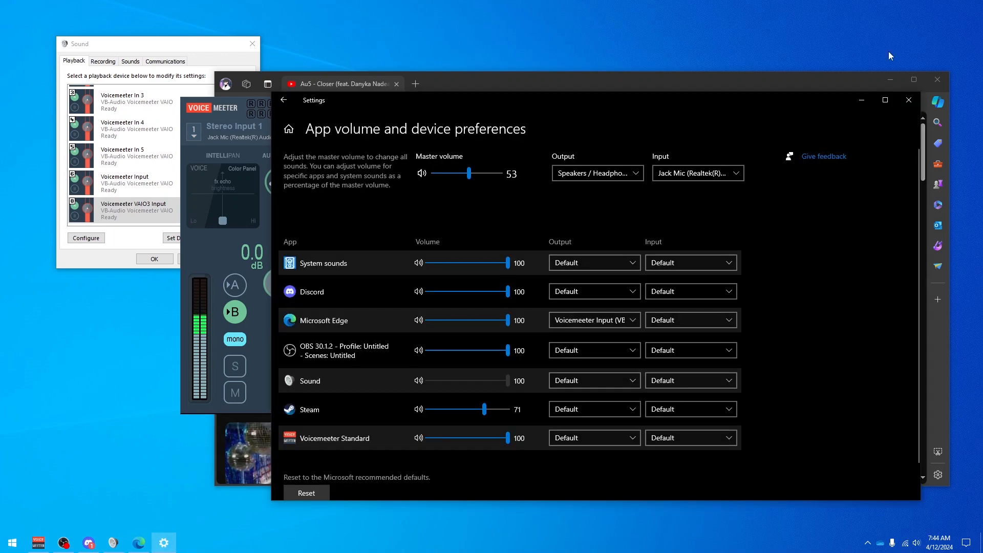
{"action": "left_click", "coordinate": [908, 100]}
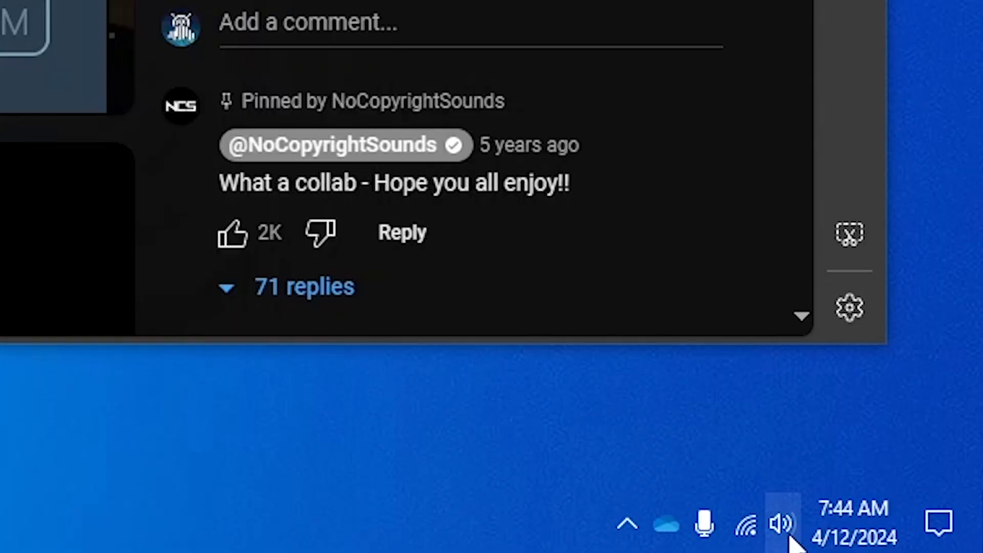
Open App volume and device preferences in Windows Sound settings and review the output devices offered for Microsoft Edge.
{"action": "right_click", "coordinate": [789, 536]}
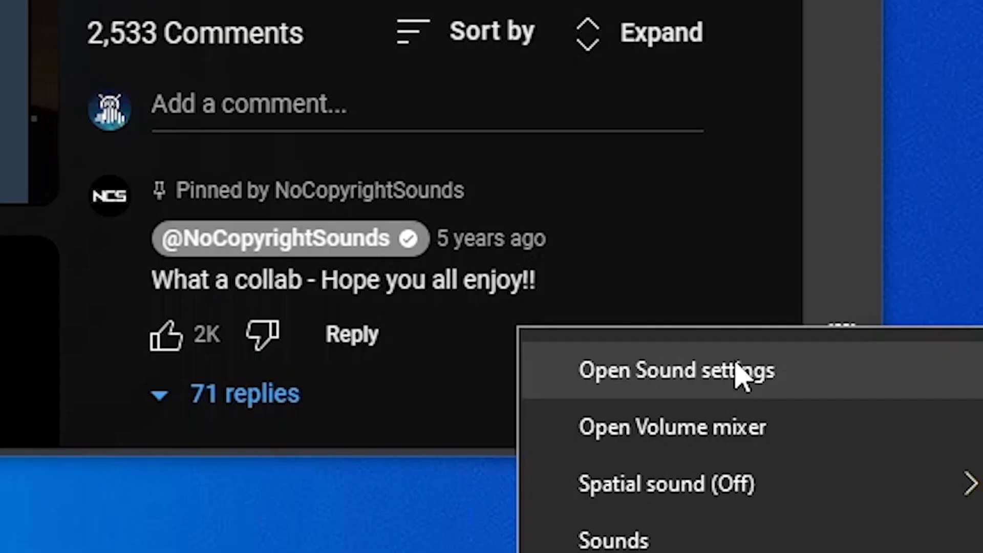
{"action": "left_click", "coordinate": [763, 283]}
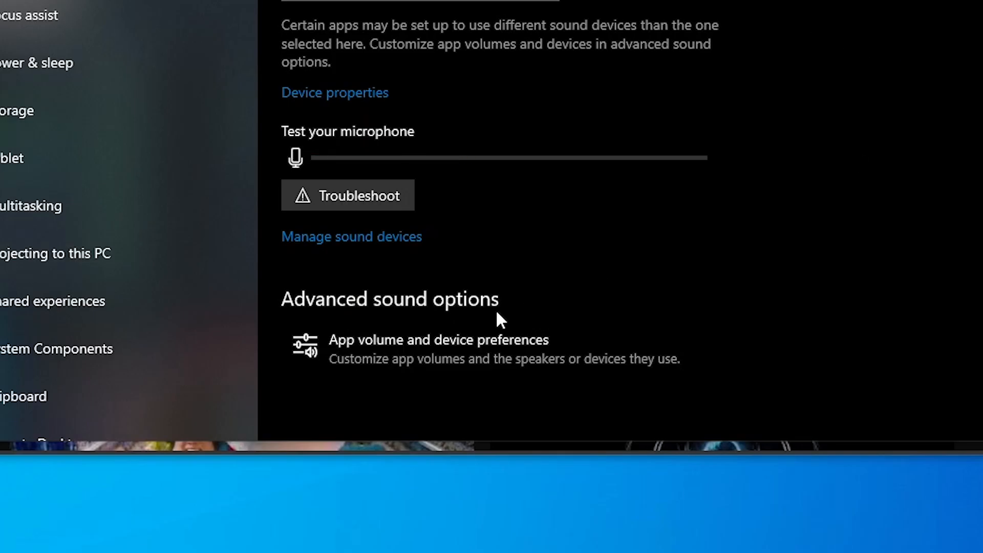
{"action": "left_click", "coordinate": [446, 358]}
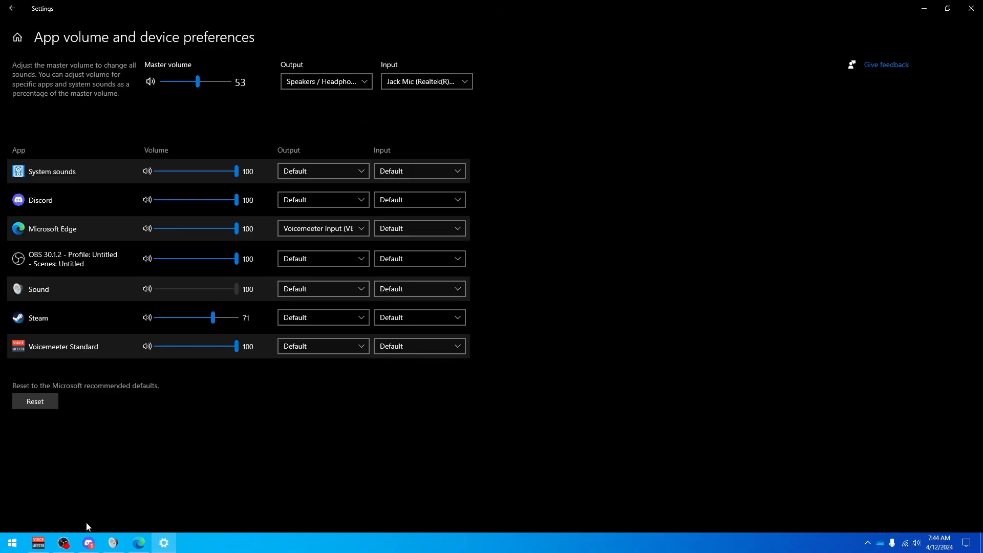
{"action": "left_click", "coordinate": [138, 543]}
{"action": "left_click", "coordinate": [144, 379]}
{"action": "left_click", "coordinate": [323, 229]}
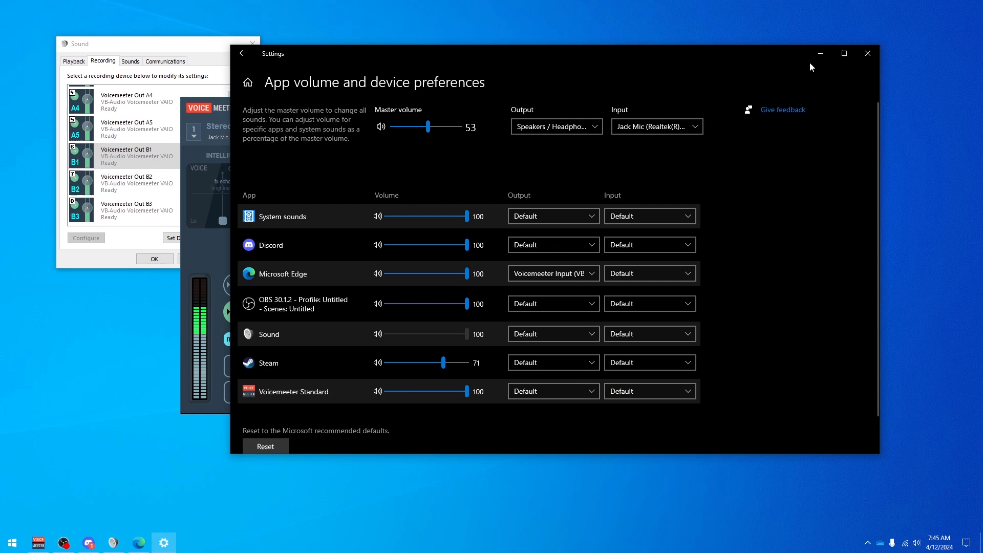
{"action": "left_click", "coordinate": [819, 54]}
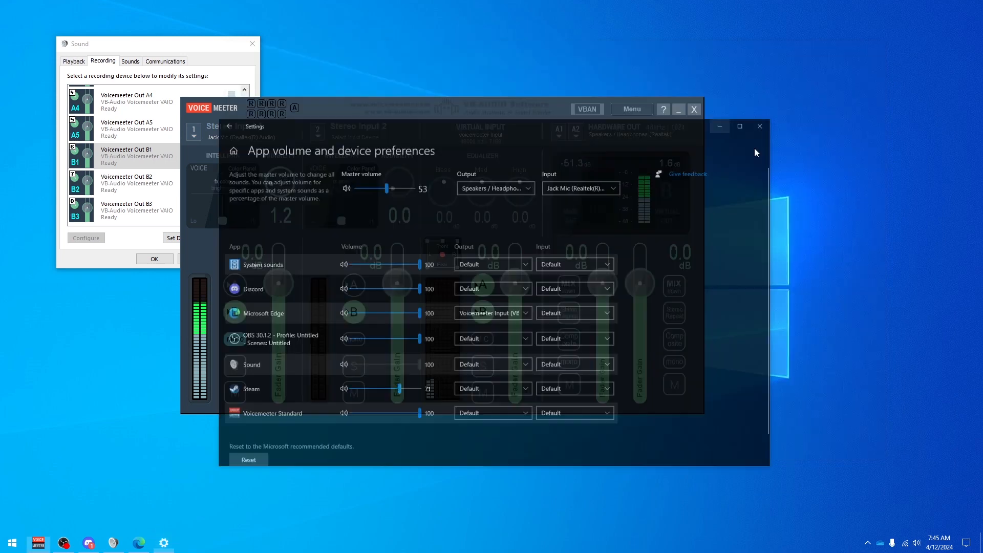
Move the Voicemeeter window aside, bring up Discord and open the Voice & Video page of its user settings.
{"action": "left_click_drag", "start_coordinate": [421, 112], "coordinate": [567, 92]}
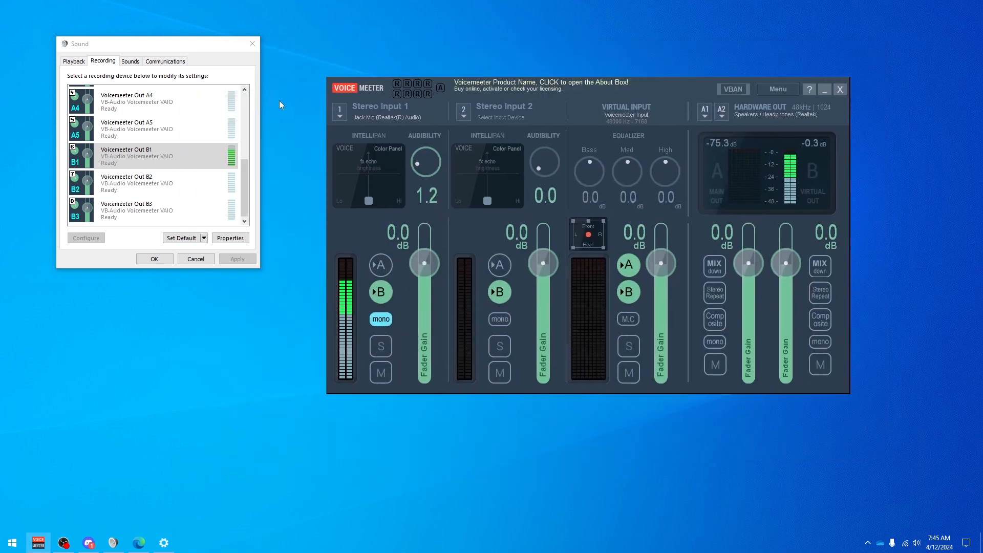
{"action": "left_click", "coordinate": [870, 549]}
{"action": "left_click", "coordinate": [848, 523]}
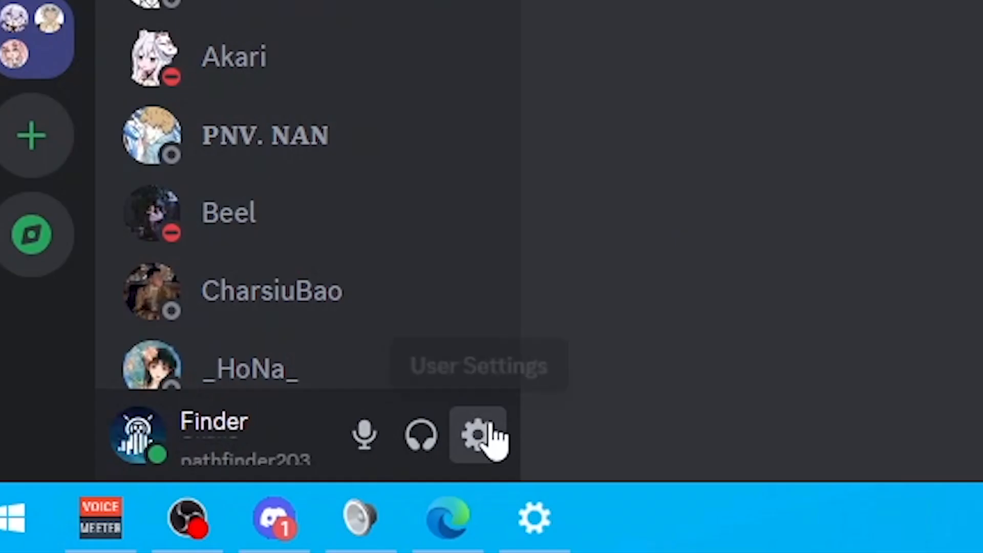
{"action": "left_click", "coordinate": [149, 519]}
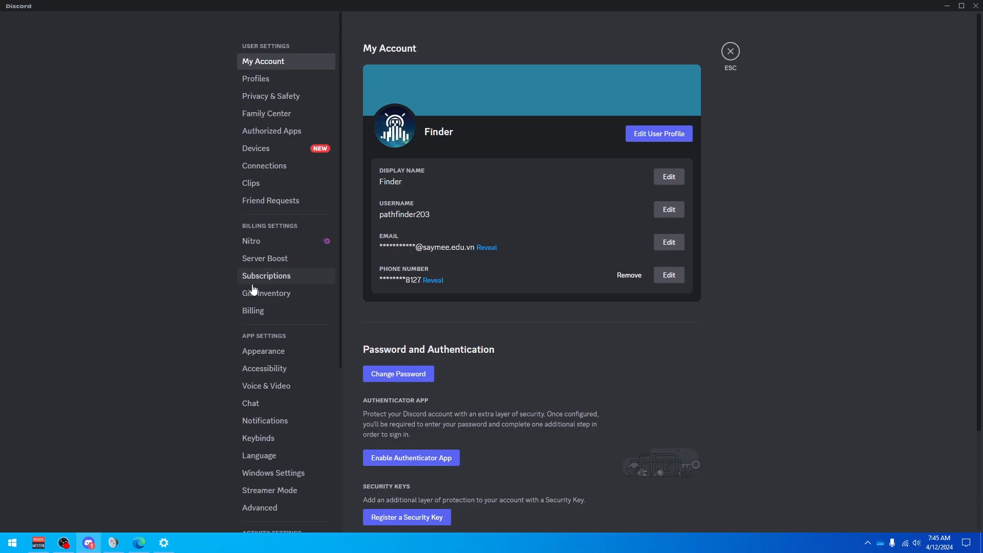
{"action": "left_click", "coordinate": [286, 388]}
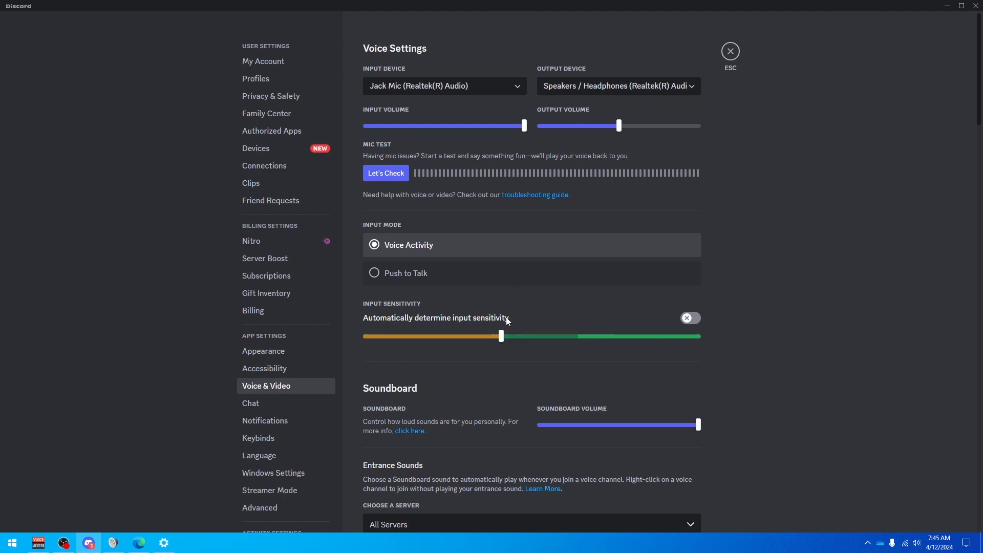
Lower Discord's manual input sensitivity threshold almost to its minimum.
{"action": "left_click_drag", "start_coordinate": [502, 336], "coordinate": [371, 351]}
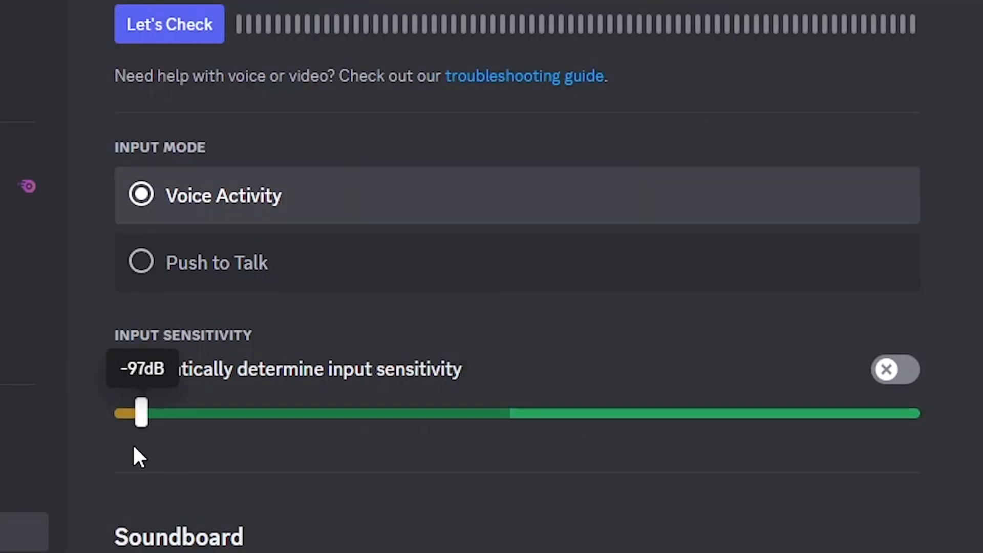
{"action": "left_click_drag", "start_coordinate": [133, 447], "coordinate": [122, 435]}
{"action": "mouse_move", "coordinate": [131, 415]}
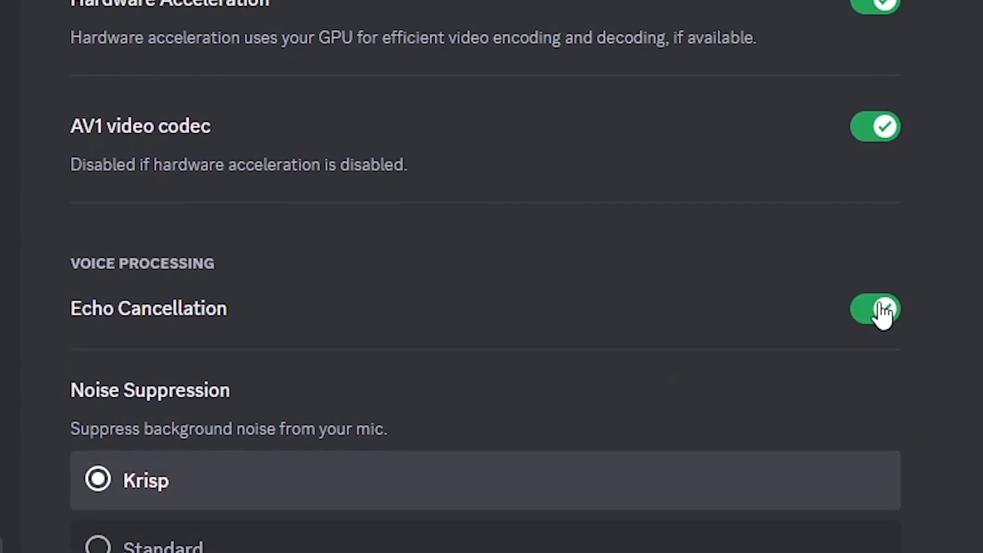
Turn off Echo Cancellation and set Noise Suppression to None in Discord's voice processing settings.
{"action": "left_click", "coordinate": [884, 310]}
{"action": "scroll", "coordinate": [700, 488], "scroll_direction": "down", "scroll_amount": 7}
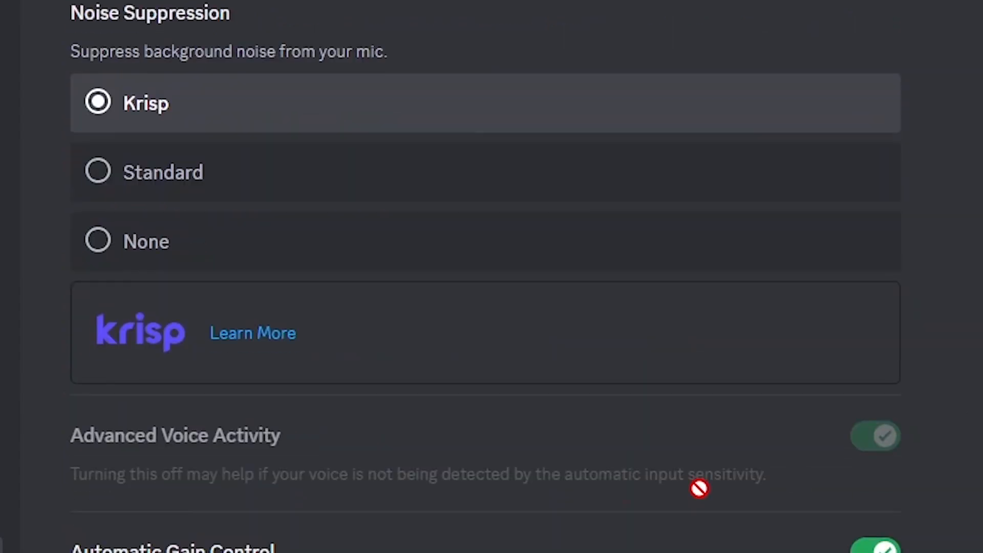
{"action": "left_click", "coordinate": [199, 267]}
{"action": "scroll", "coordinate": [771, 335], "scroll_direction": "up", "scroll_amount": 10}
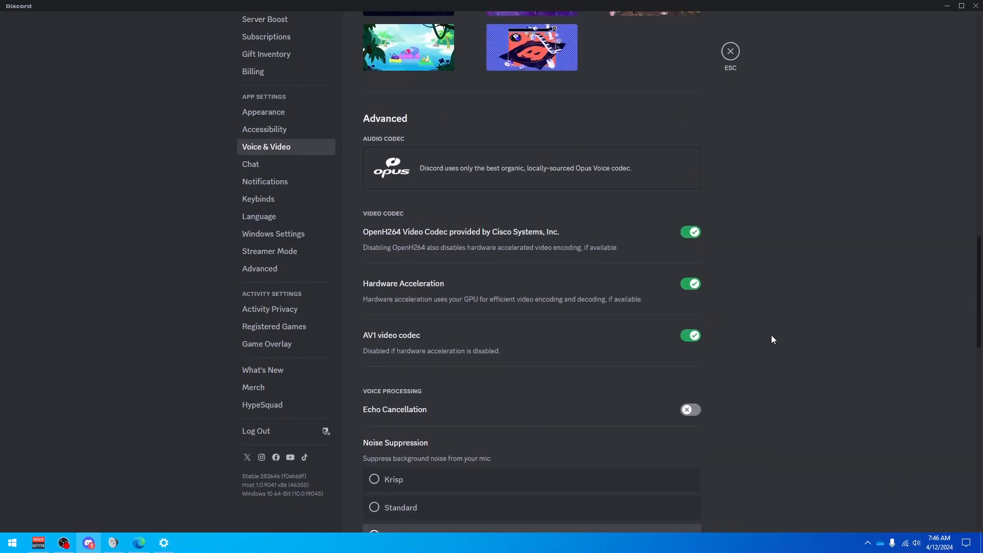
{"action": "scroll", "coordinate": [772, 331], "scroll_direction": "up", "scroll_amount": 5}
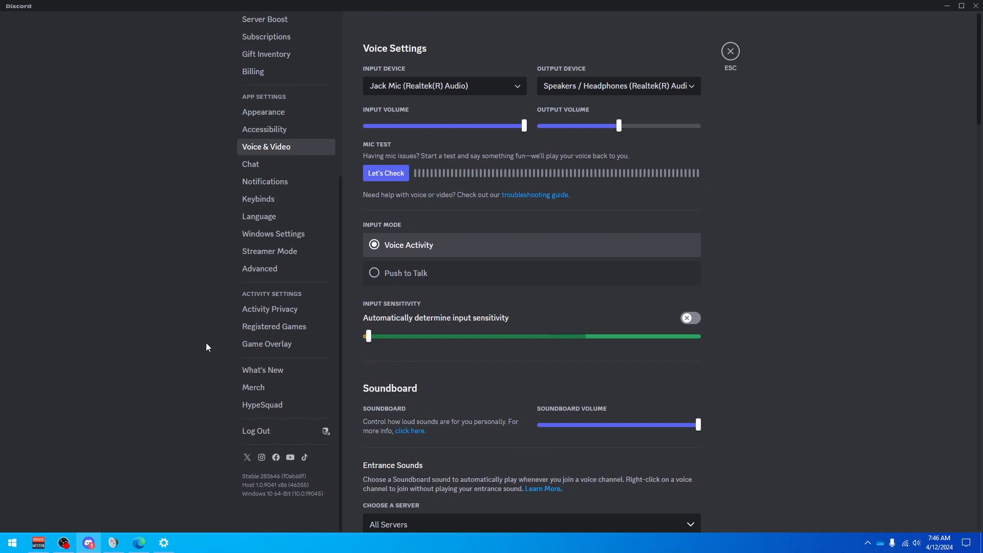
{"action": "scroll", "coordinate": [272, 309], "scroll_direction": "up", "scroll_amount": 5}
Check Voicemeeter Out B1 among the recording devices in the Windows Sound window.
{"action": "left_click", "coordinate": [163, 542]}
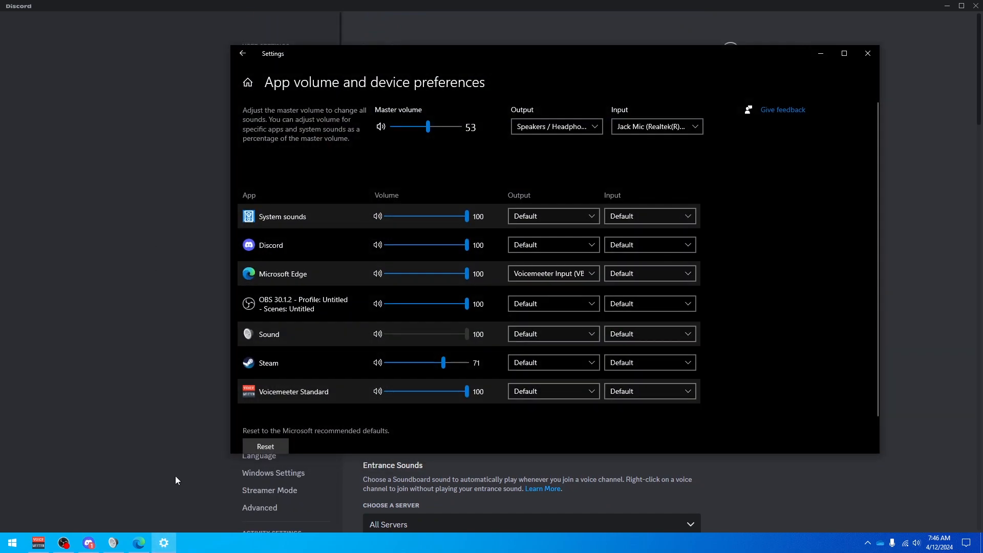
{"action": "left_click", "coordinate": [162, 545]}
{"action": "left_click", "coordinate": [113, 542]}
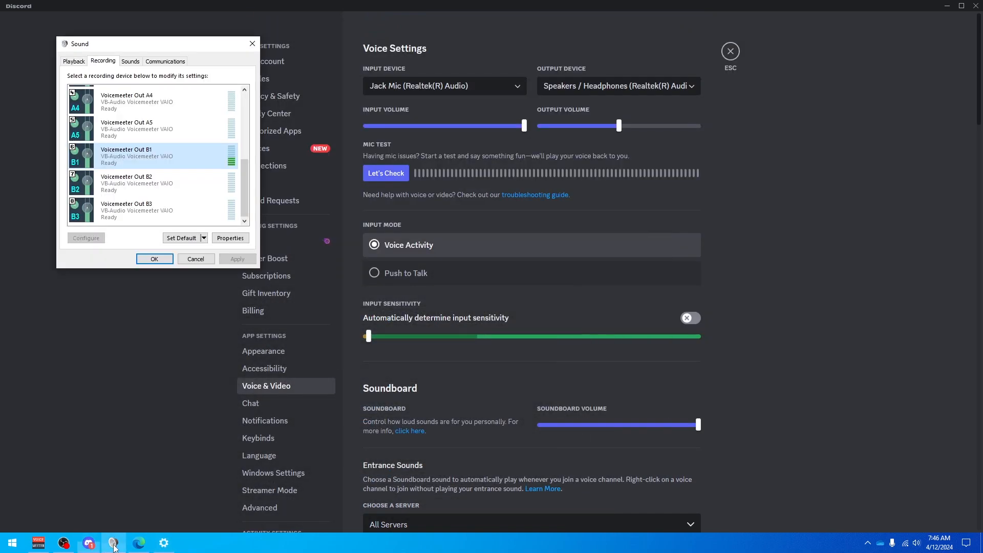
{"action": "left_click", "coordinate": [80, 60]}
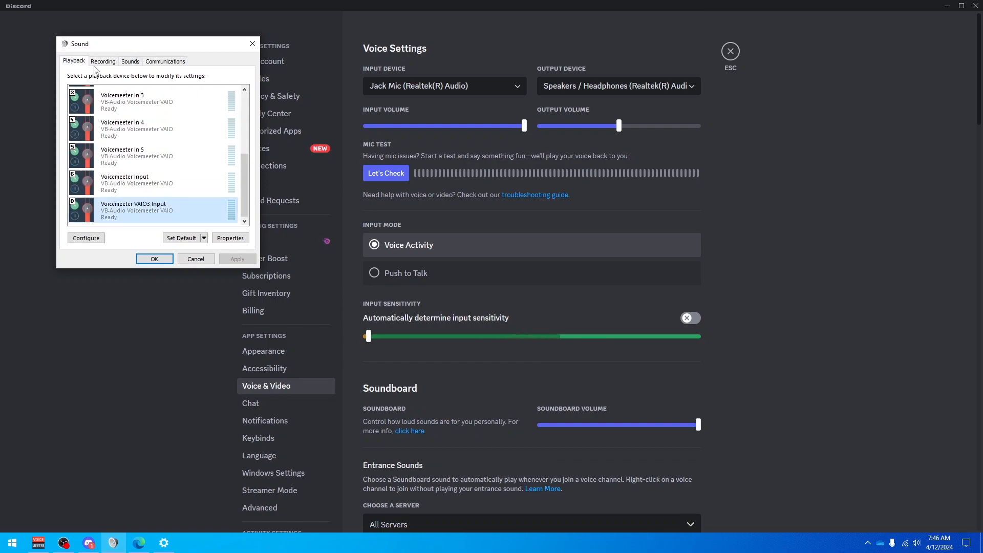
{"action": "left_click", "coordinate": [101, 61]}
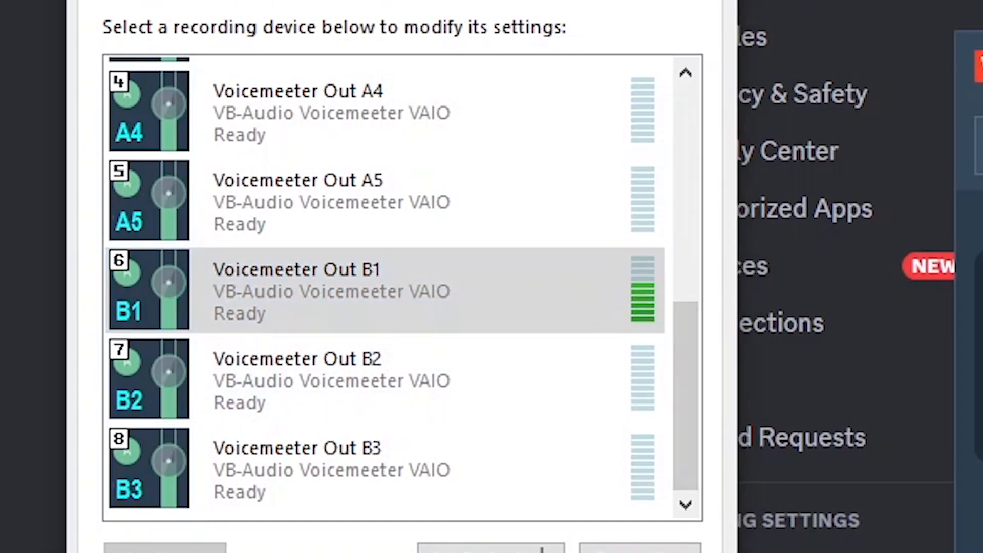
{"action": "left_click", "coordinate": [367, 301]}
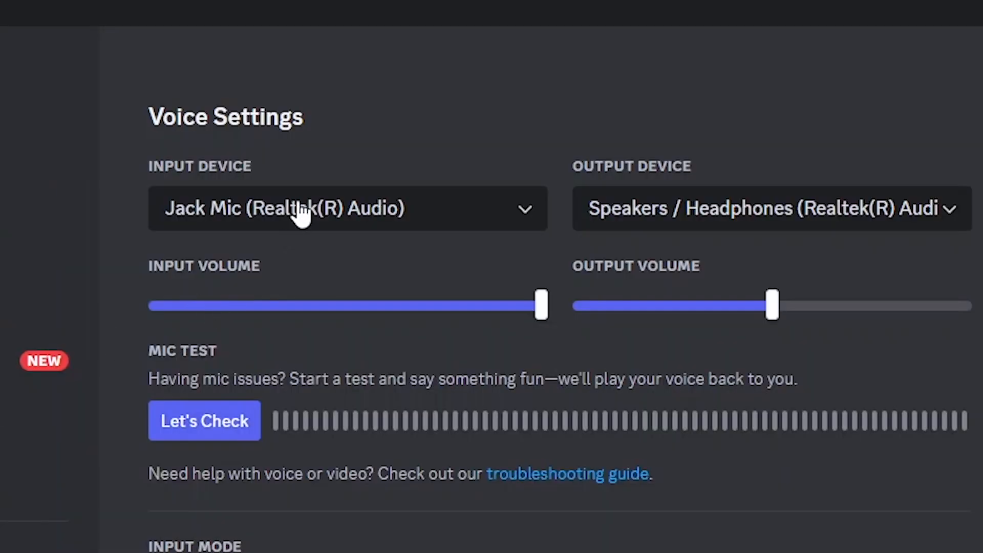
Set Discord's input device to Voicemeeter Out B1 (VB-Audio Voicemeeter VAIO), with Speakers / Headphones (Realtek(R) Audio) as the output device.
{"action": "left_click", "coordinate": [302, 212]}
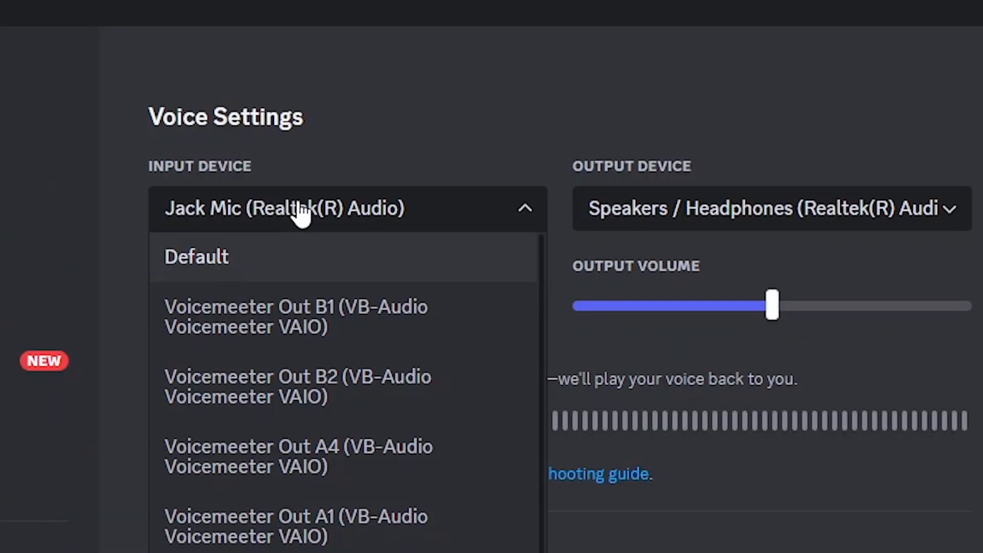
{"action": "left_click", "coordinate": [393, 320]}
{"action": "left_click", "coordinate": [675, 206]}
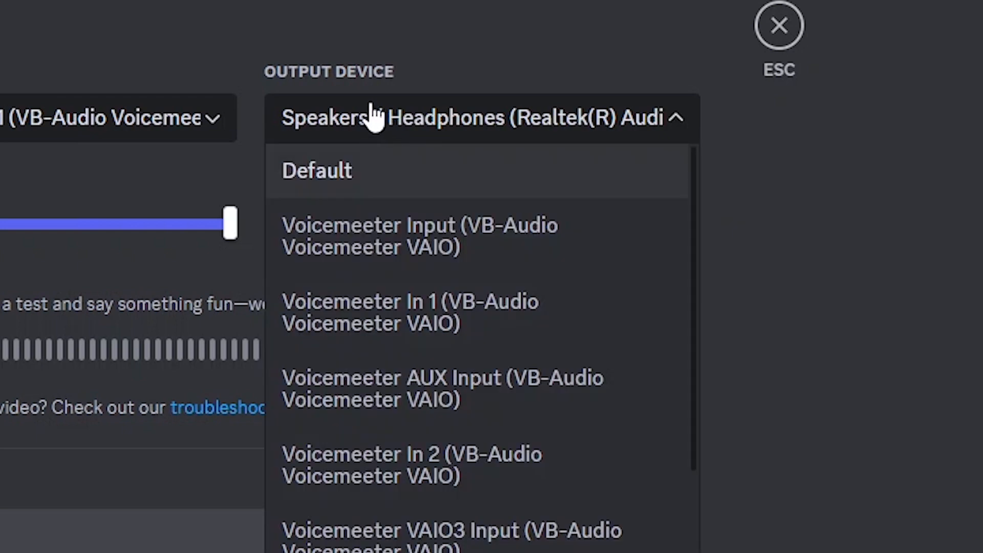
{"action": "scroll", "coordinate": [413, 302], "scroll_direction": "down", "scroll_amount": 5}
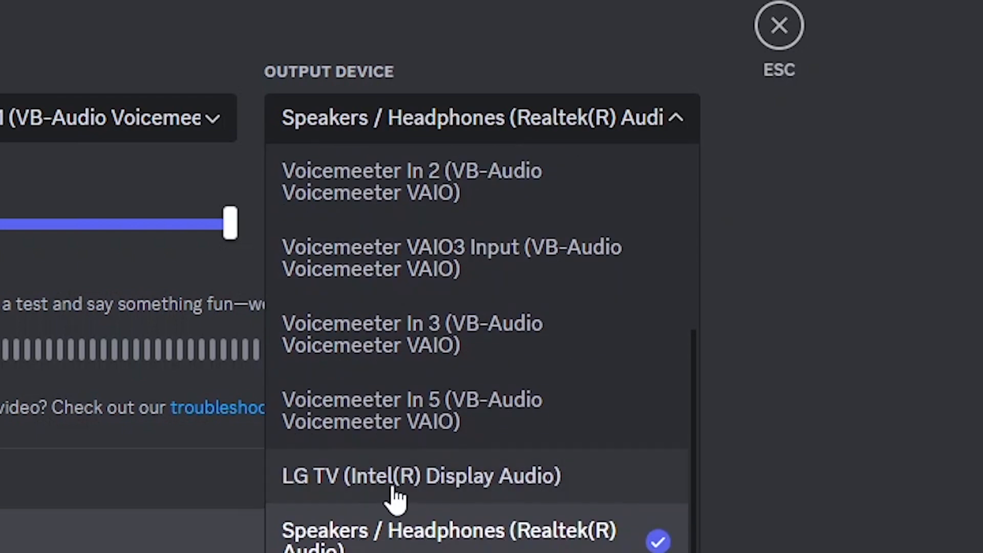
{"action": "left_click", "coordinate": [374, 547]}
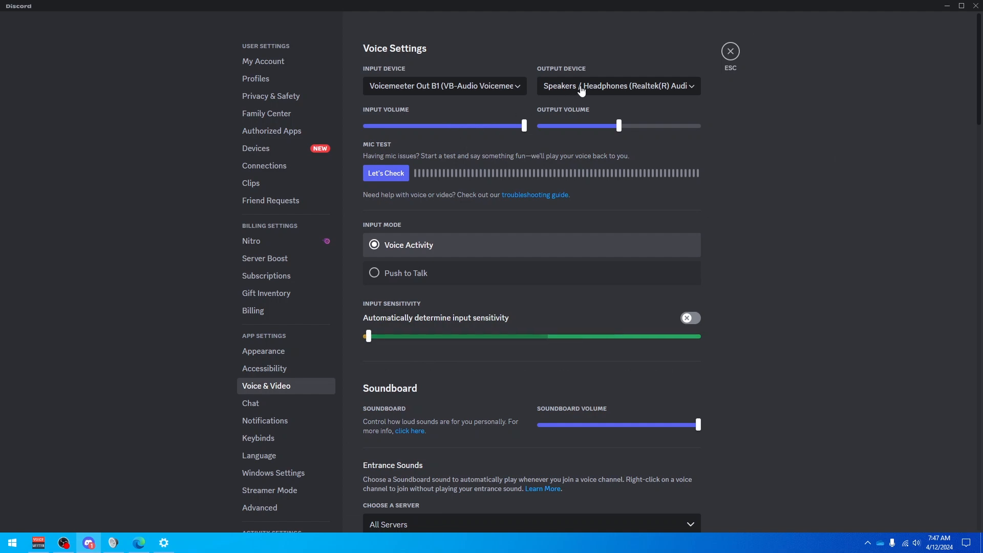
{"action": "left_click", "coordinate": [581, 91]}
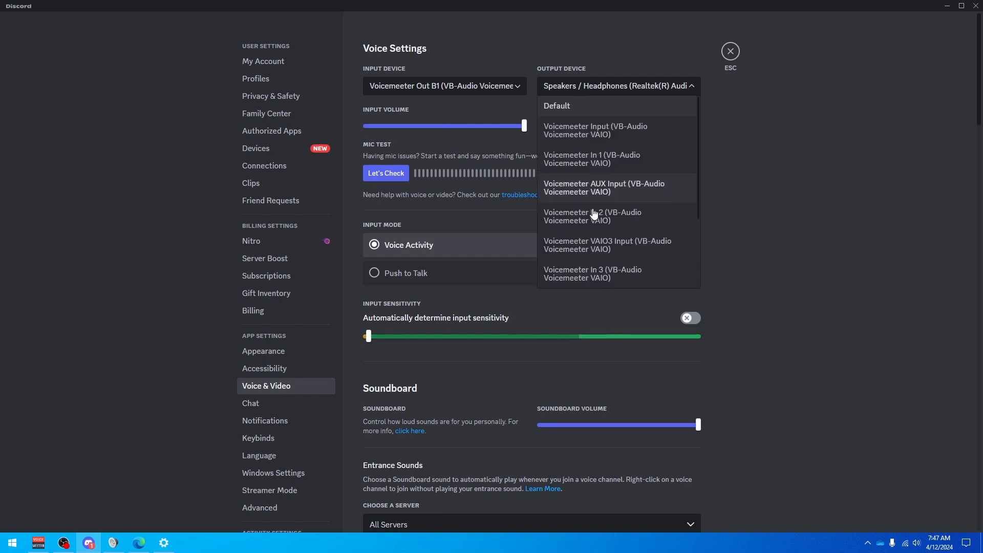
{"action": "scroll", "coordinate": [630, 189], "scroll_direction": "down", "scroll_amount": 3}
{"action": "left_click", "coordinate": [811, 192]}
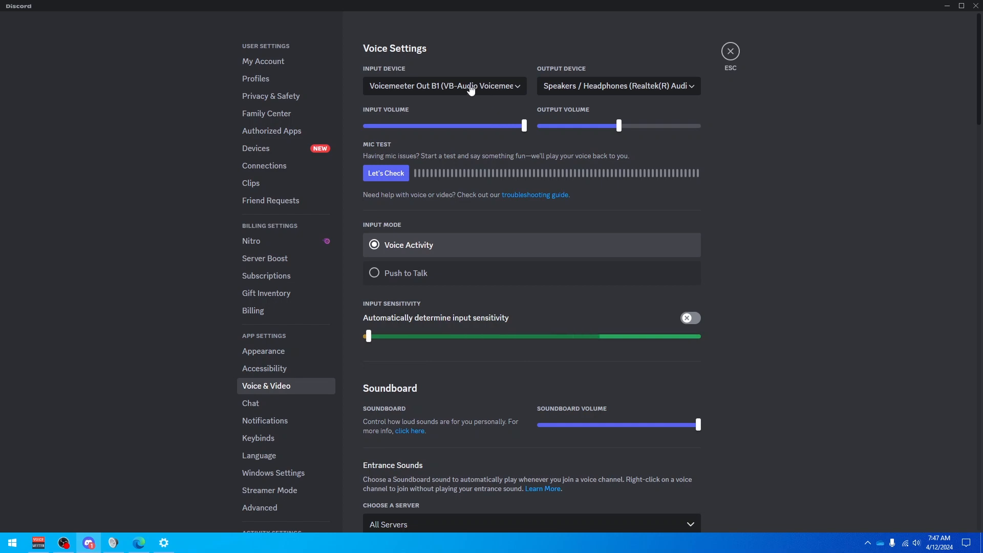
{"action": "scroll", "coordinate": [707, 195], "scroll_direction": "down", "scroll_amount": 10}
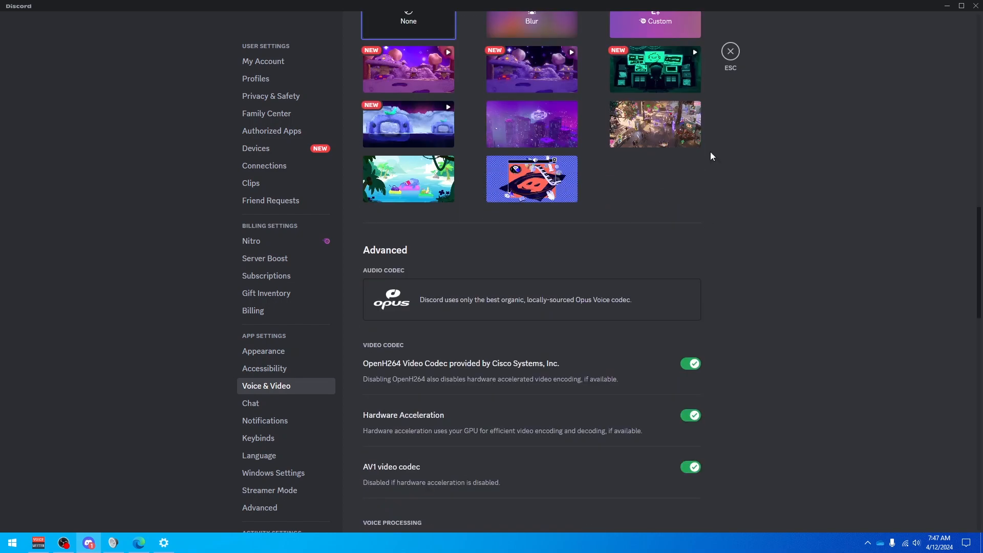
Switch to OBS Studio and bring its main window to the front.
{"action": "left_click", "coordinate": [63, 544]}
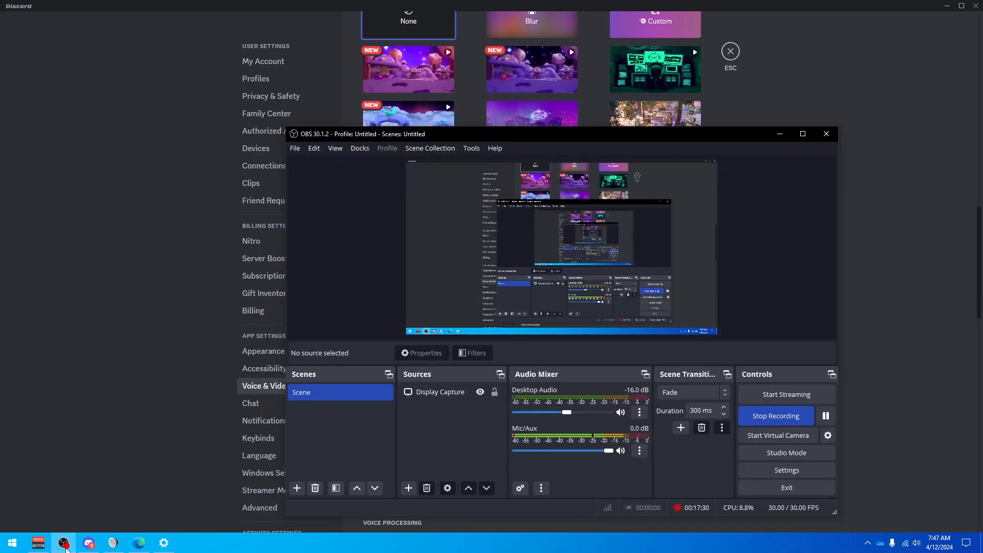
{"action": "left_click", "coordinate": [65, 546]}
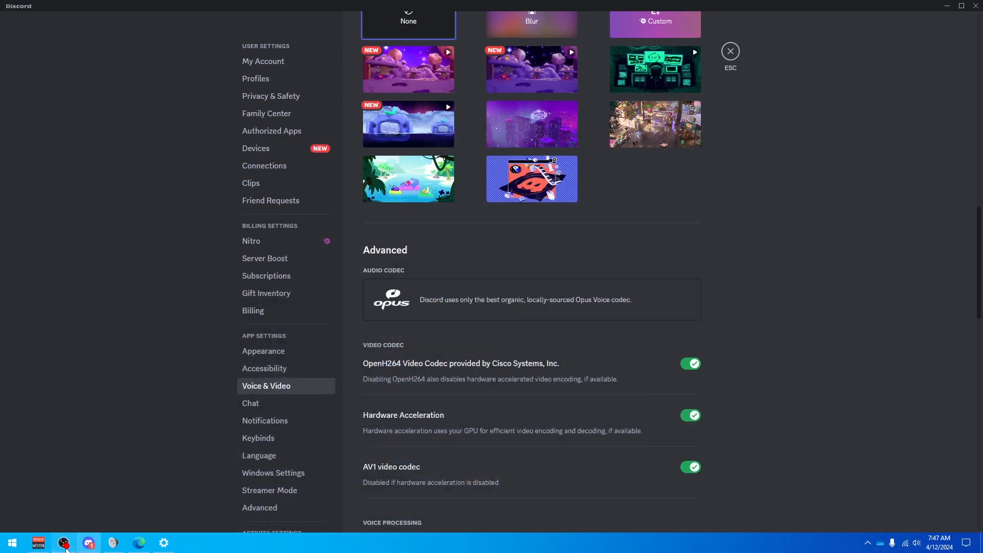
{"action": "left_click", "coordinate": [64, 544]}
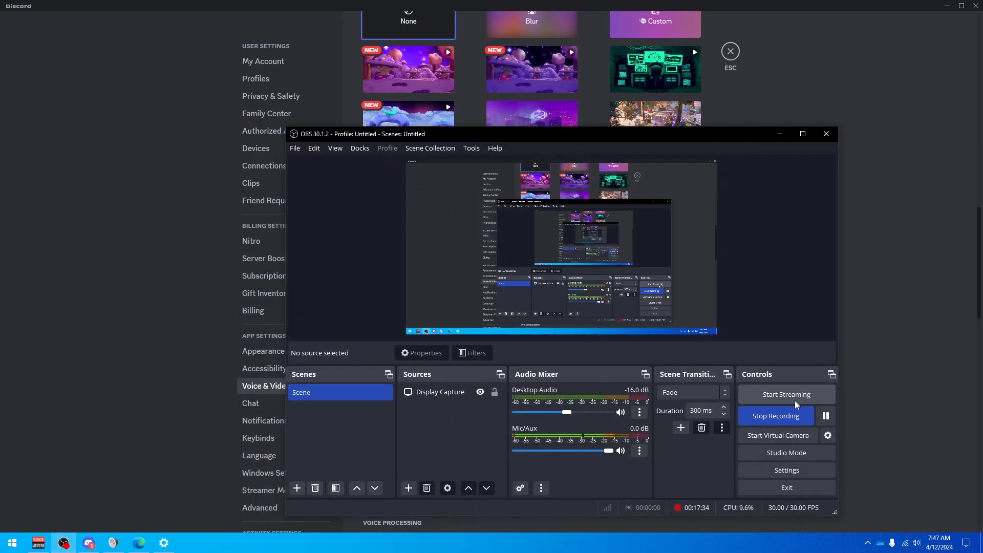